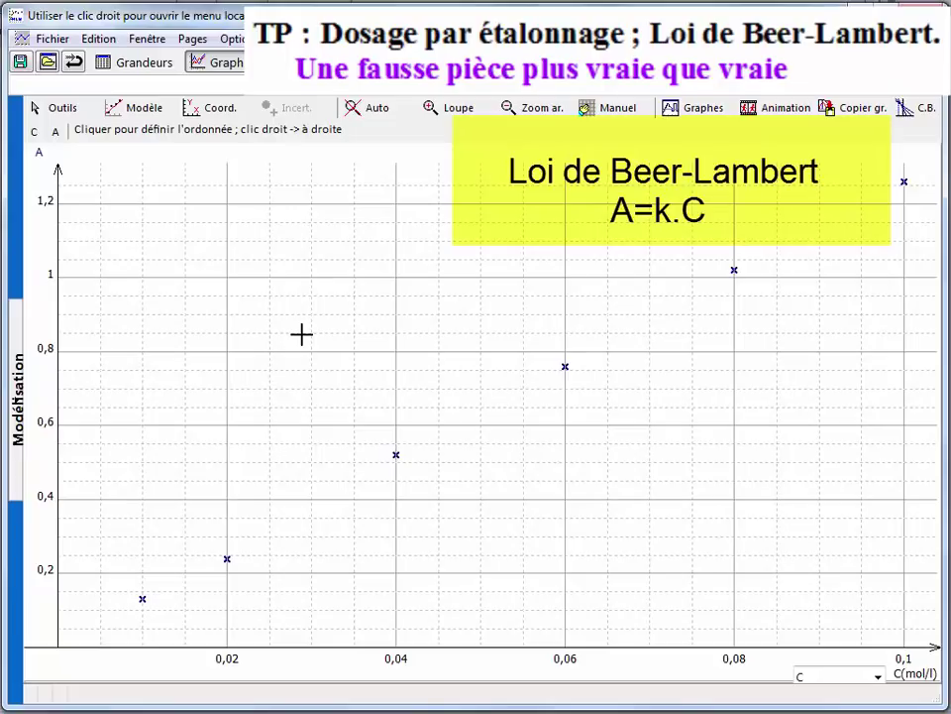
Open the modelling pane, enter the model expression A=k*C for the absorbance data and fit it.
click(136, 111)
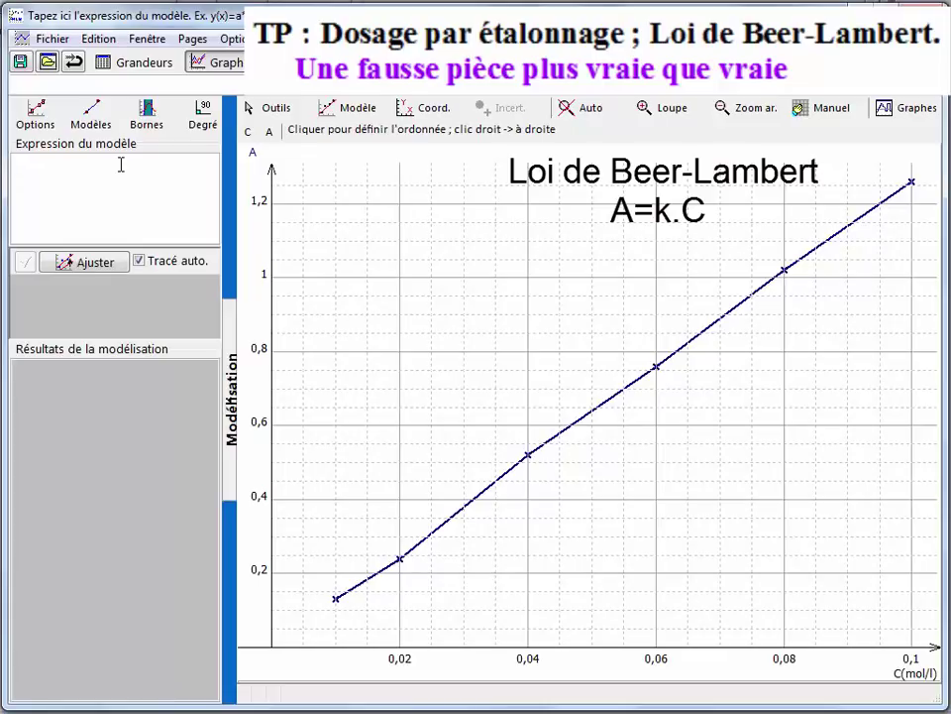
text(A=)
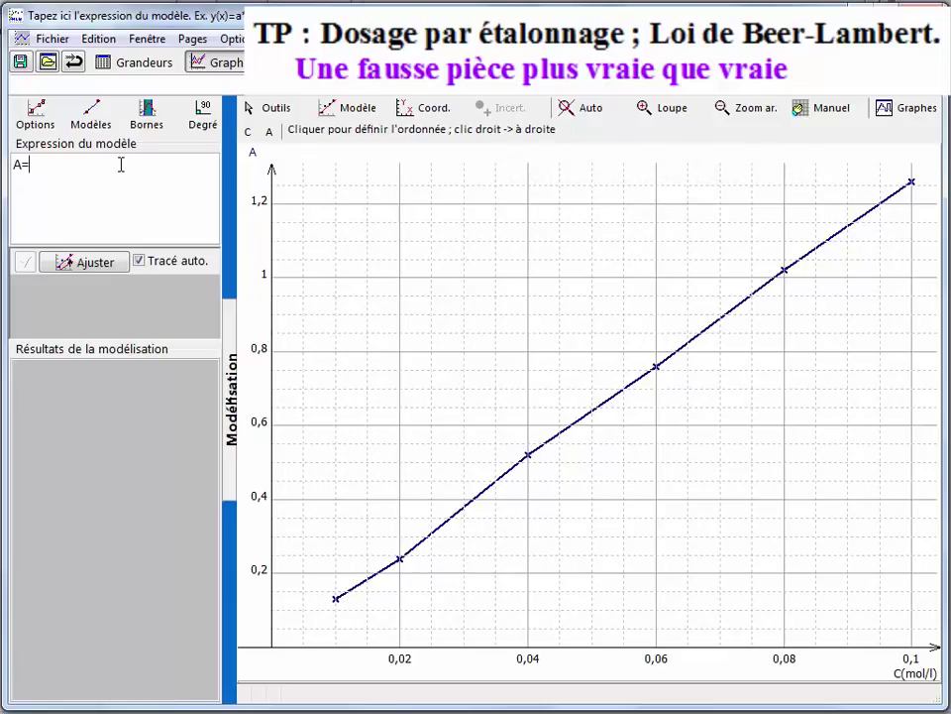
text(k*C)
key(Return)
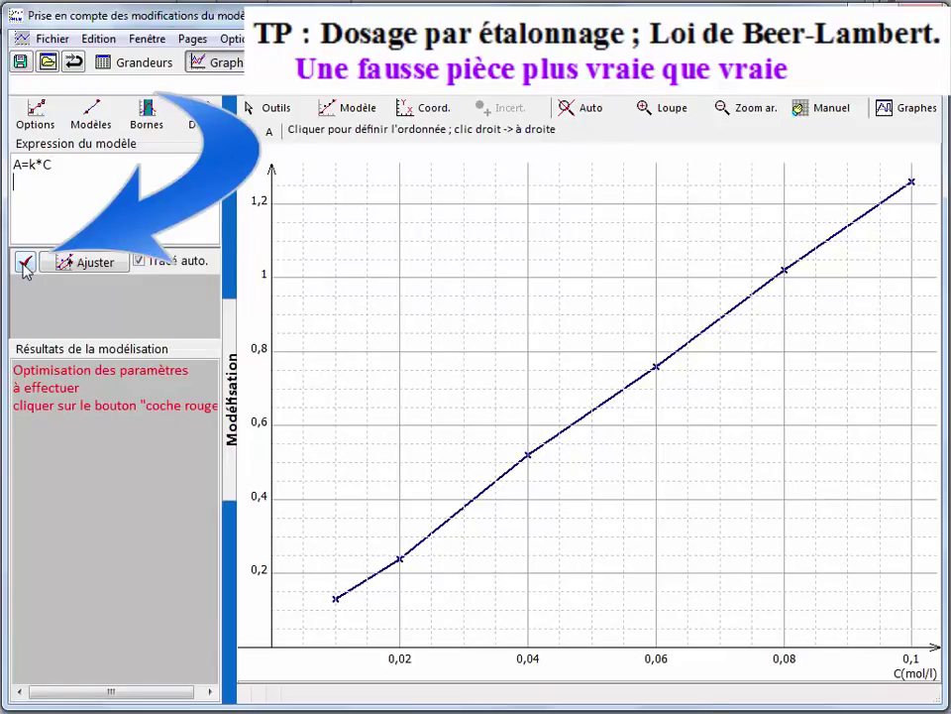
click(24, 263)
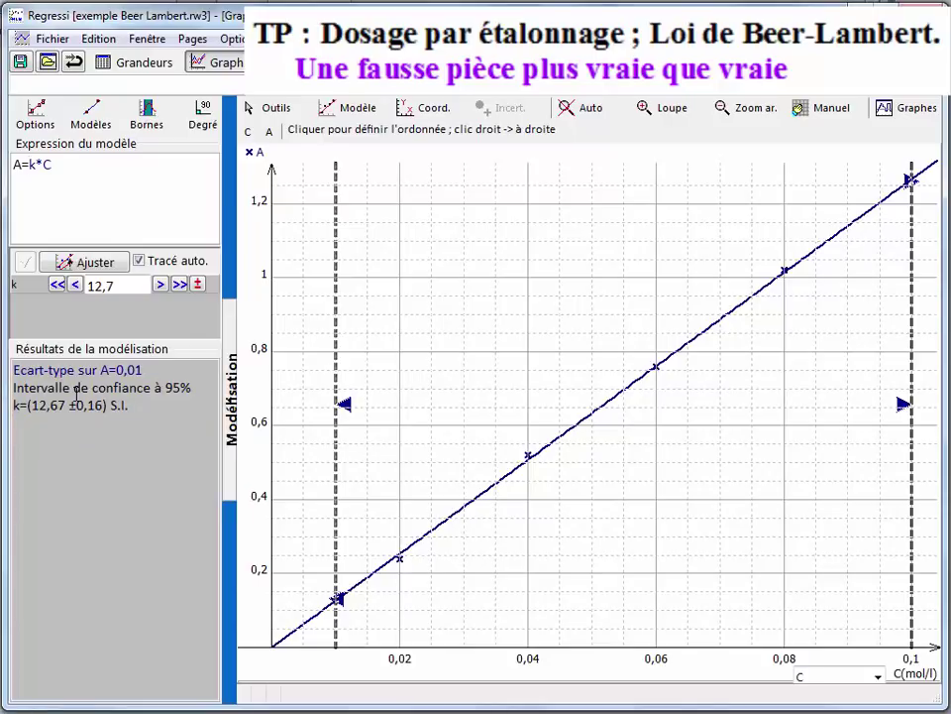
Replace the model expression with the predefined linear model (Linéaire), A=a*C, and fit it to the points.
click(78, 165)
key(ctrl+a)
key(Delete)
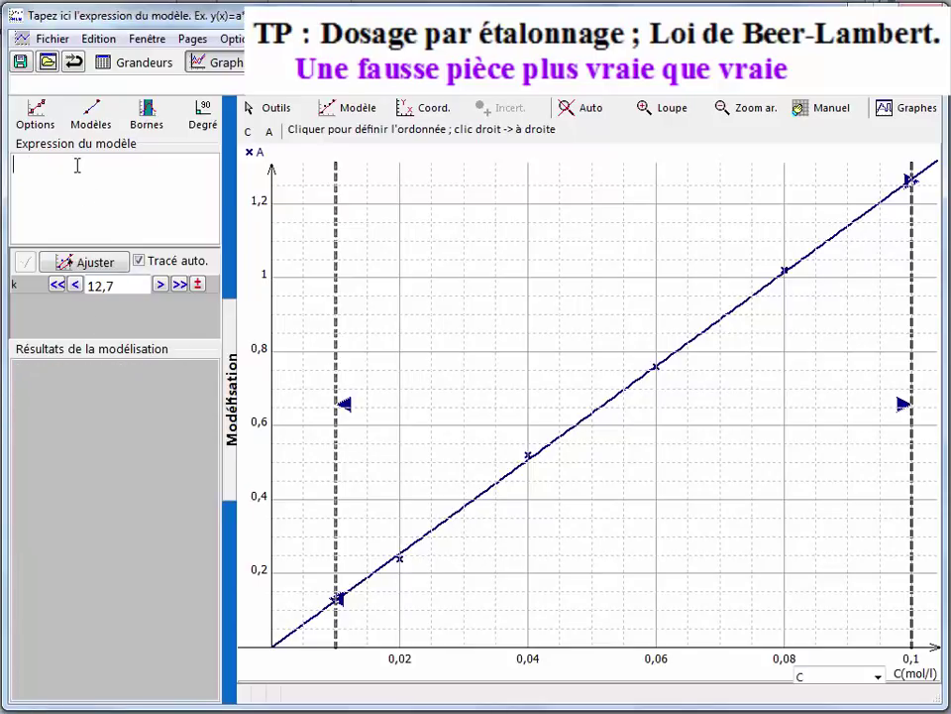
click(94, 119)
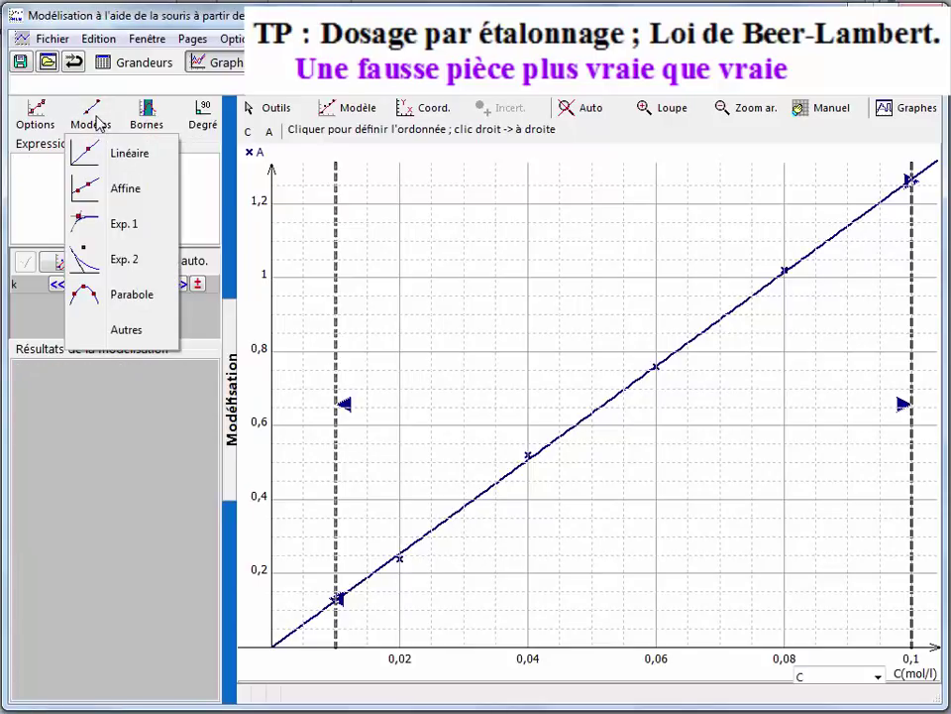
click(120, 165)
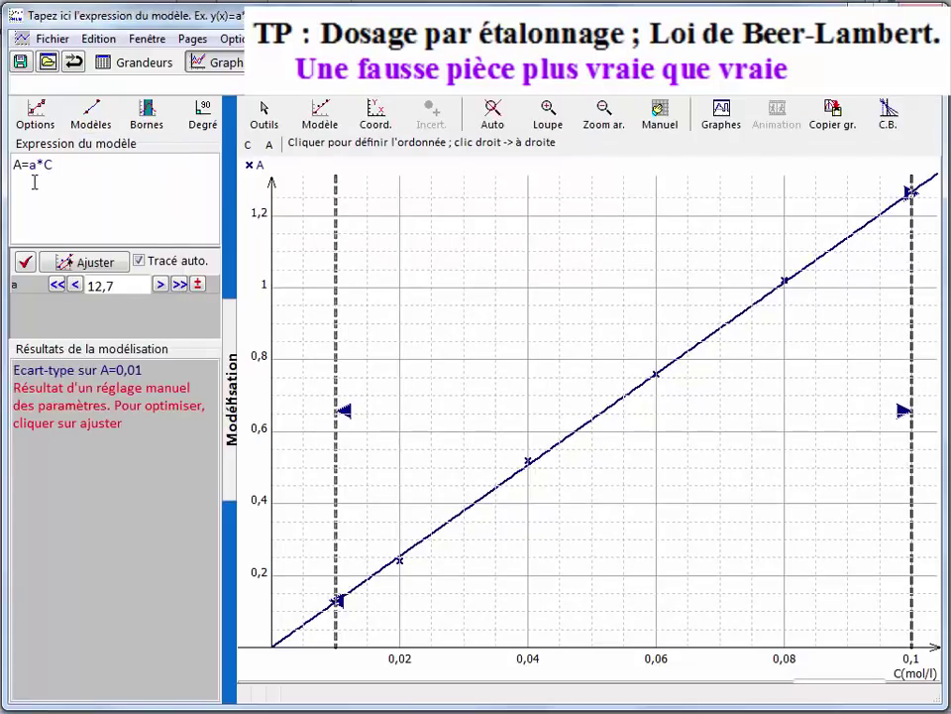
click(25, 262)
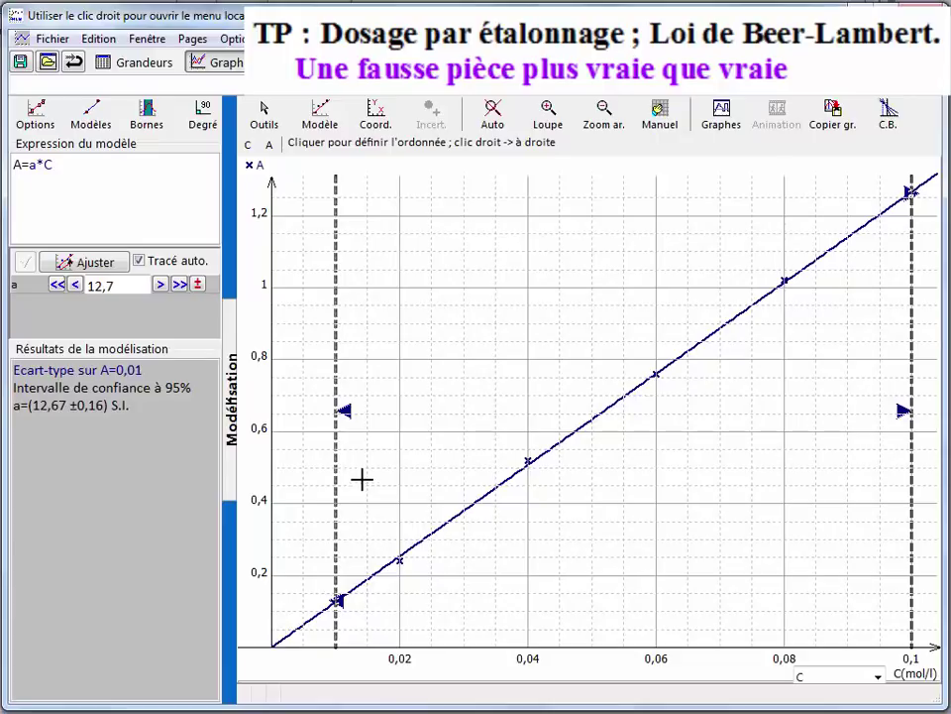
Try limiting the fit range to C from 0,04 to 0,08 mol/l and restore the full range.
drag(345, 414, 505, 418)
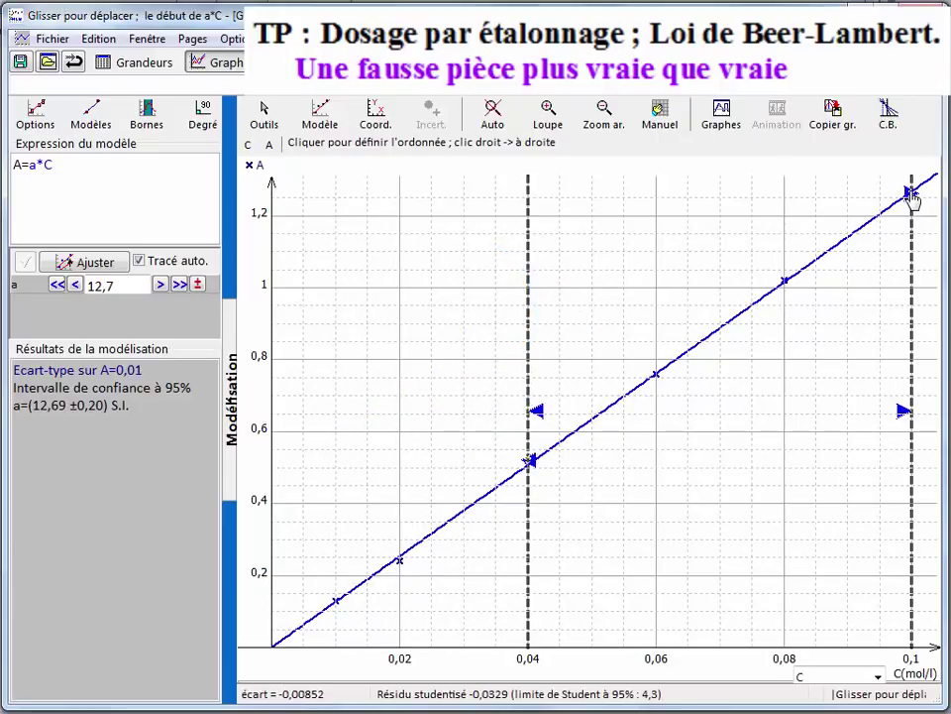
drag(909, 195, 784, 238)
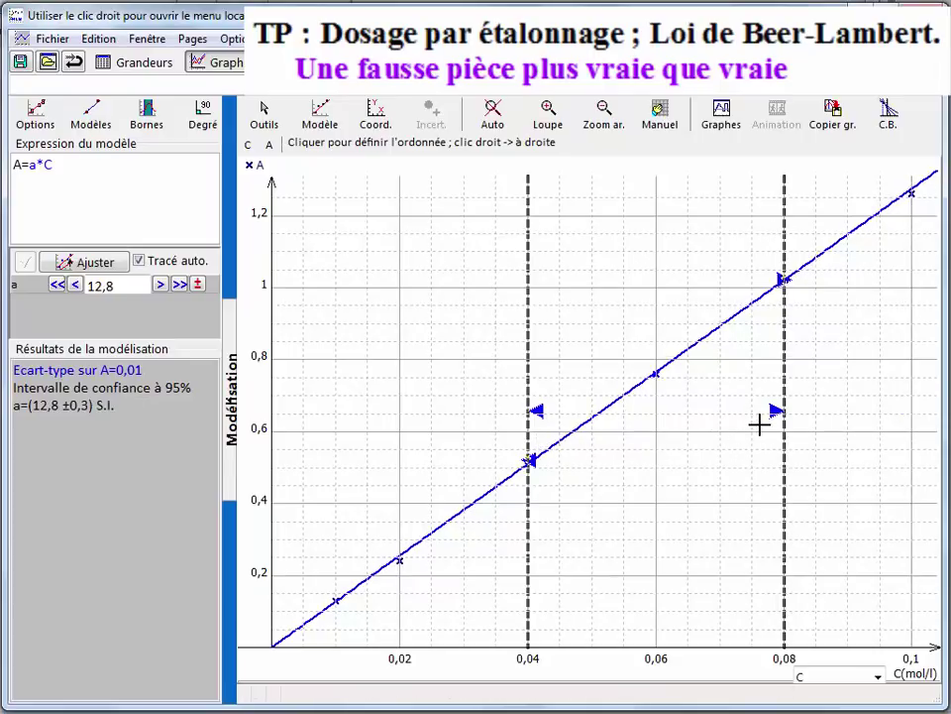
mouse_move(781, 282)
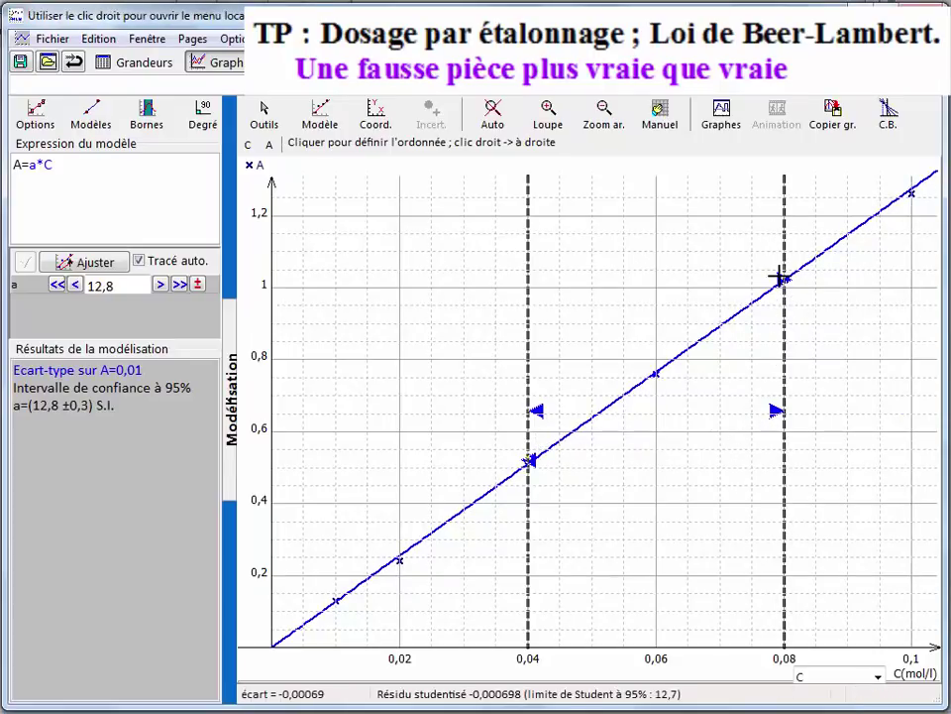
drag(783, 286, 923, 273)
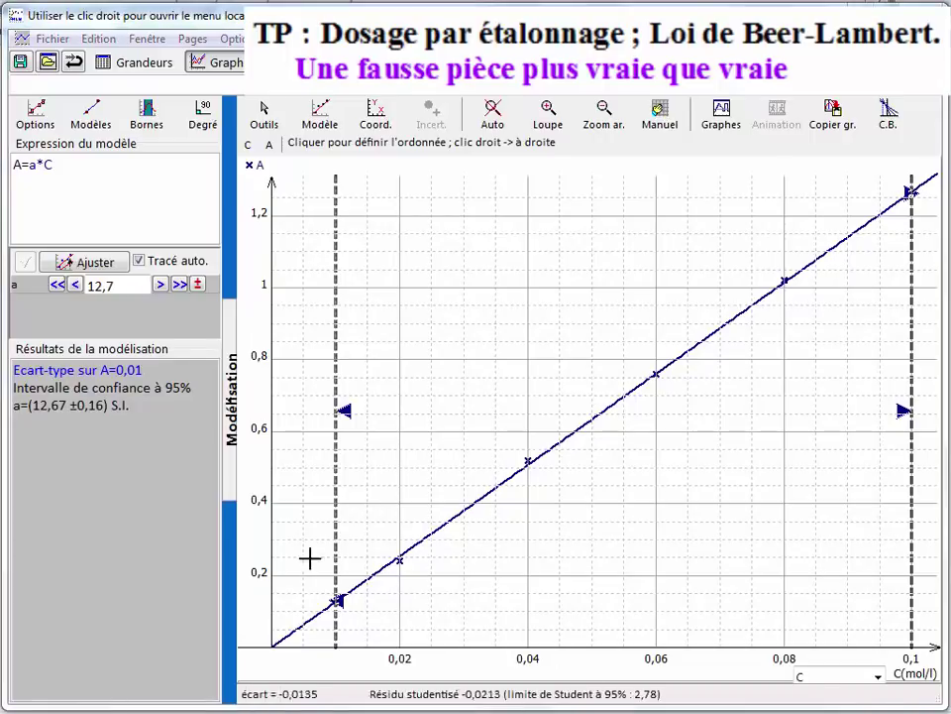
Raise parameter a manually to 14,5 and refit the model to the points.
click(160, 284)
click(159, 284)
click(160, 284)
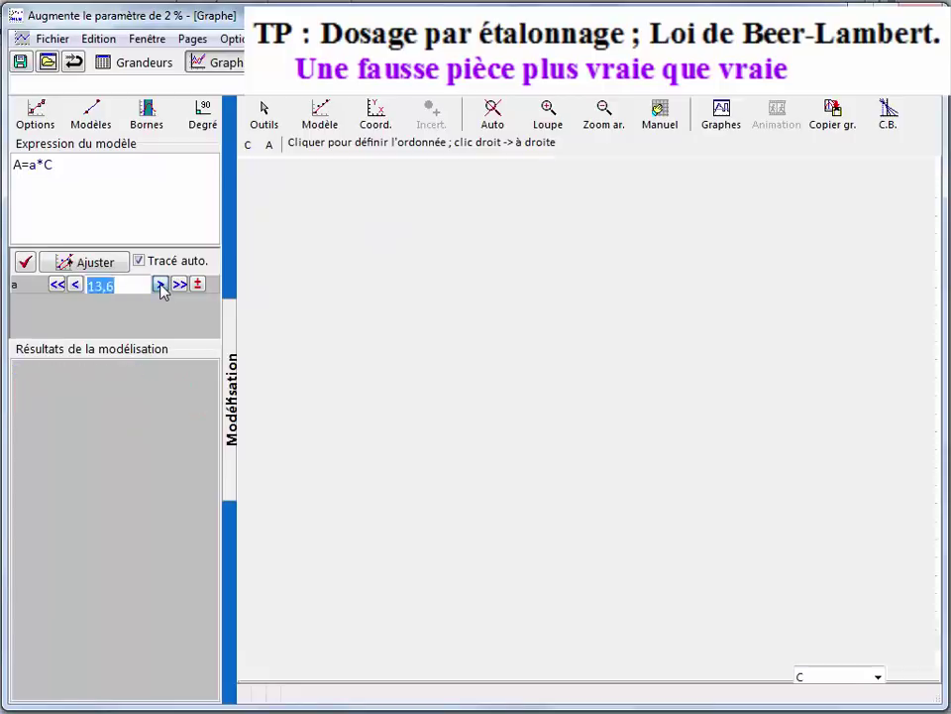
click(160, 285)
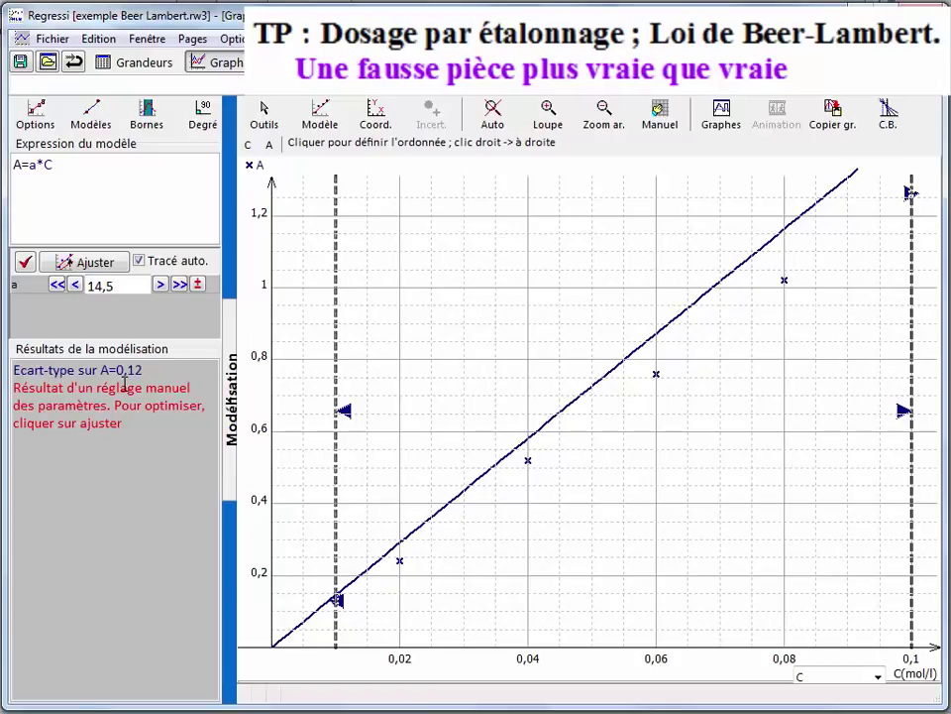
click(26, 263)
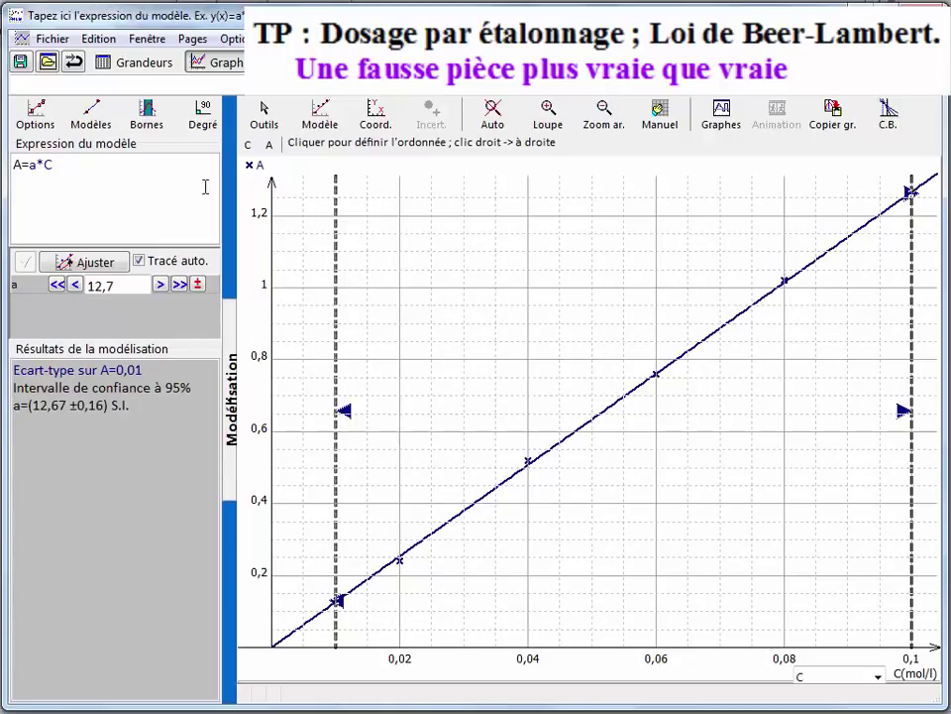
Hide the modelling pane and add the text label "Droite d'étalonnage" in the empty area above the calibration line.
click(227, 424)
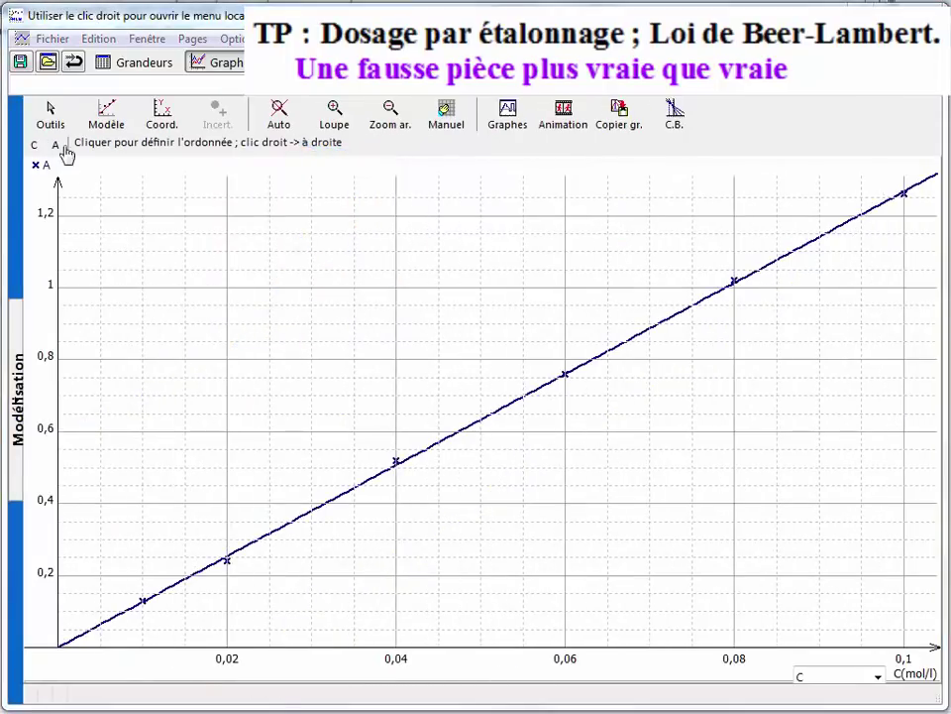
click(46, 116)
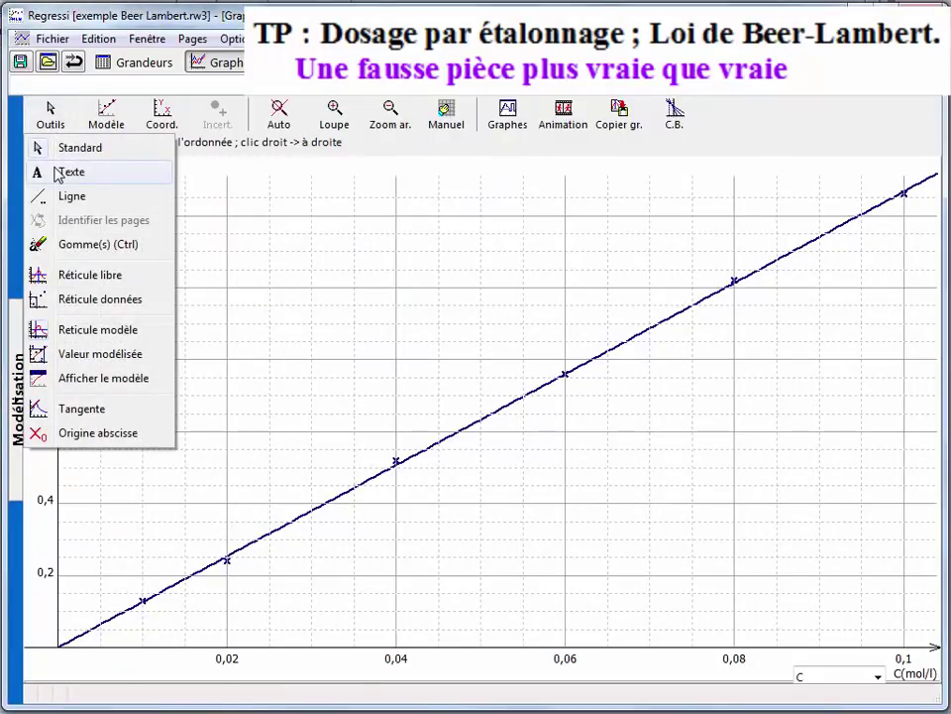
click(57, 174)
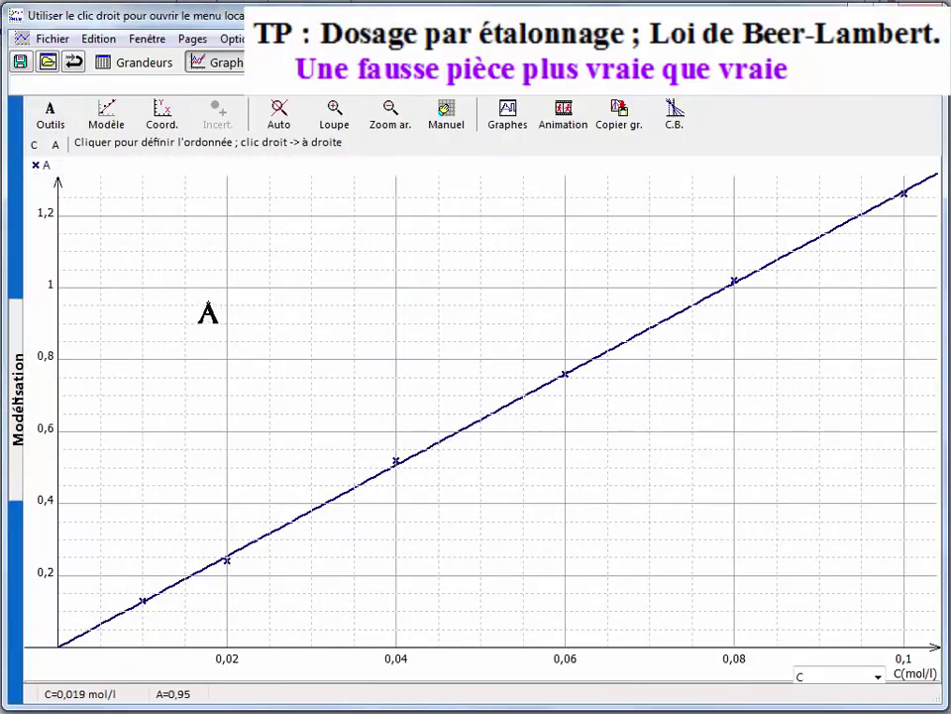
click(176, 280)
text(Droite d'éta)
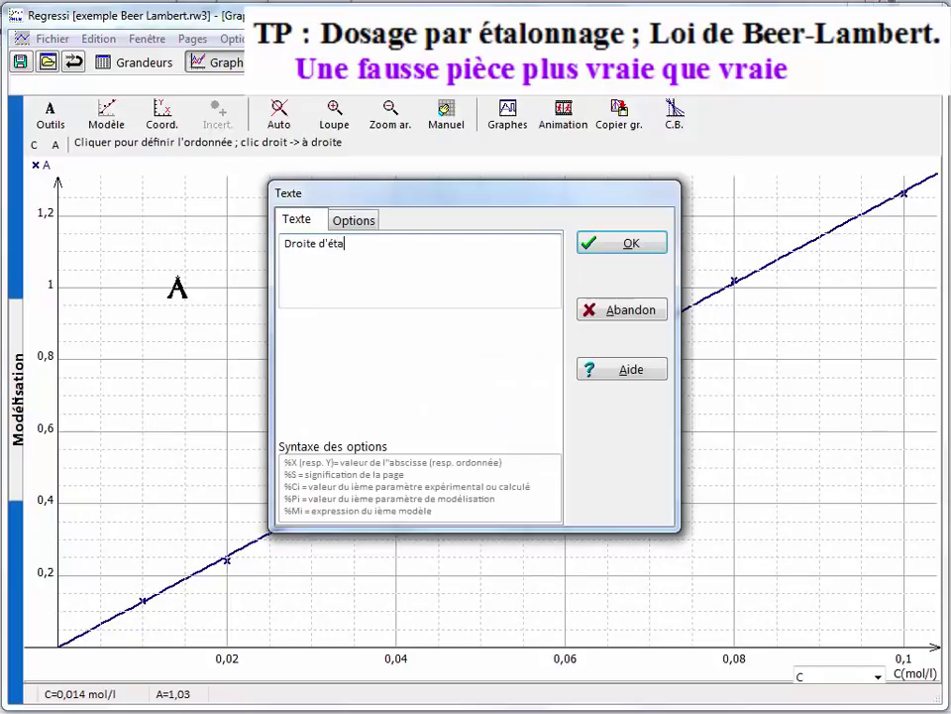
text(lonnage)
click(600, 244)
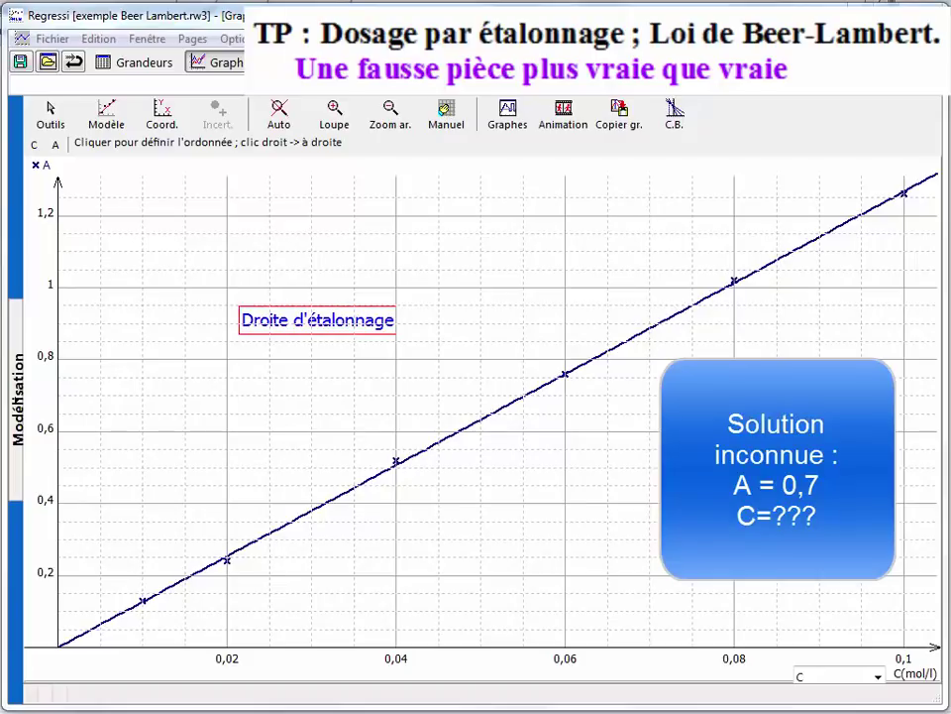
Read the concentration at A = 0,70 on the calibration line with the free crosshair and the model crosshair.
click(50, 109)
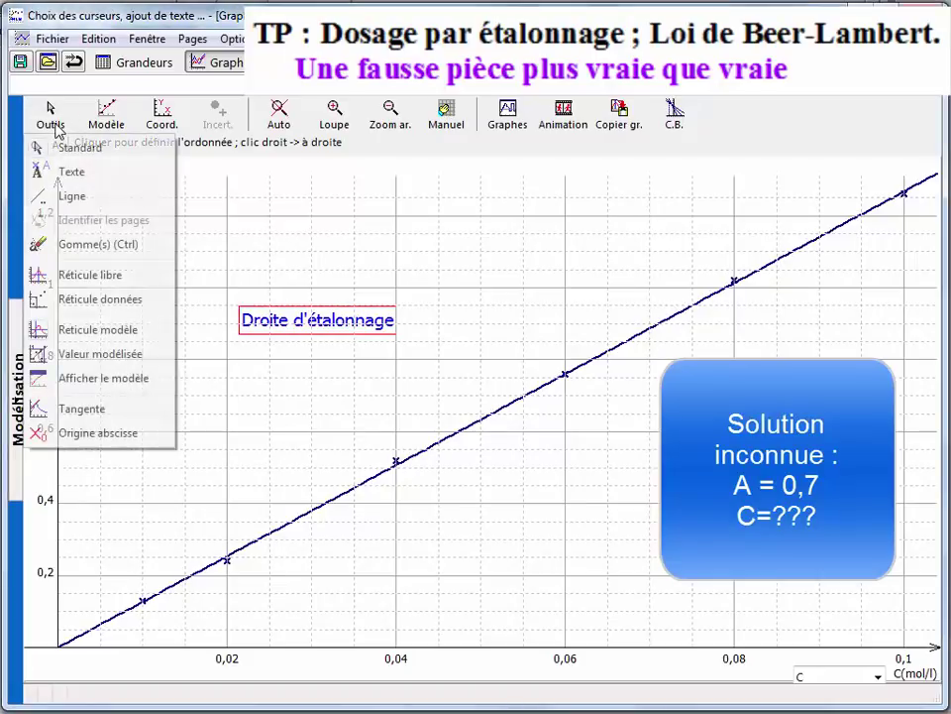
click(71, 277)
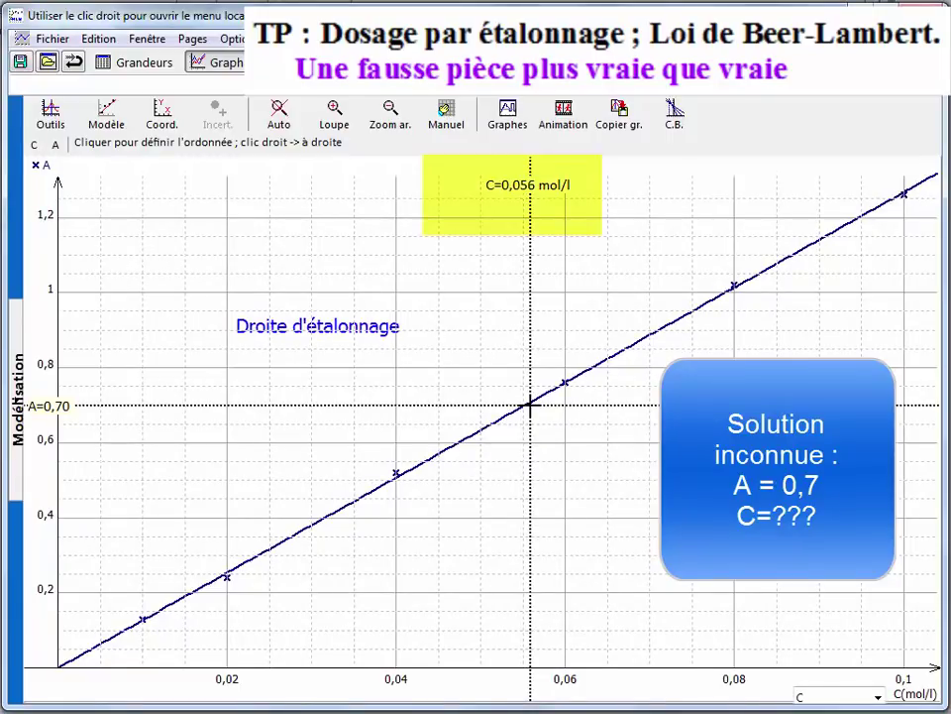
click(50, 114)
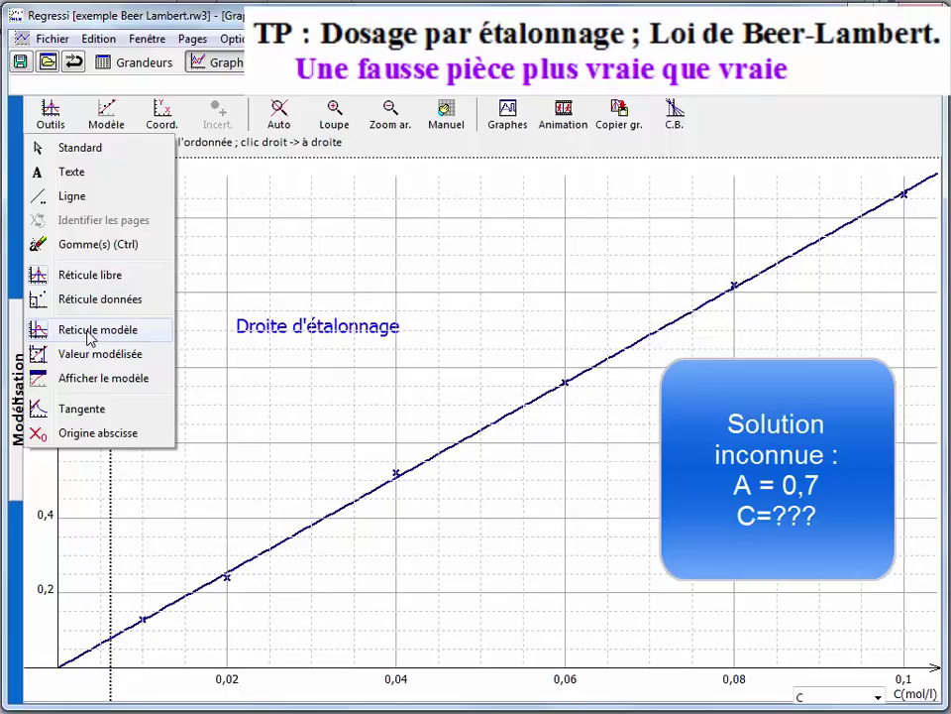
click(92, 332)
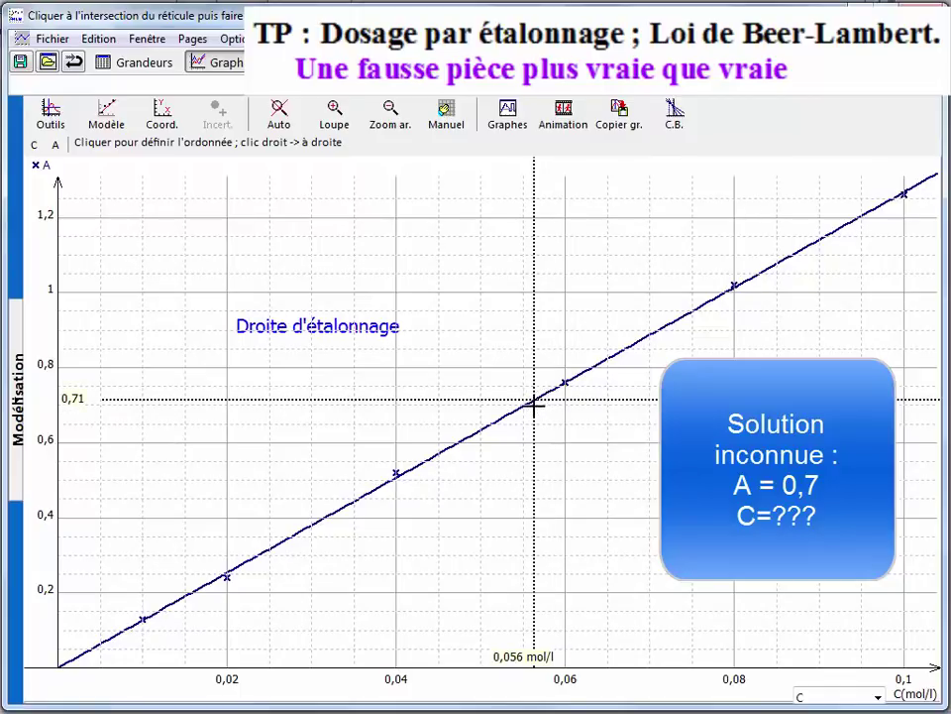
click(524, 403)
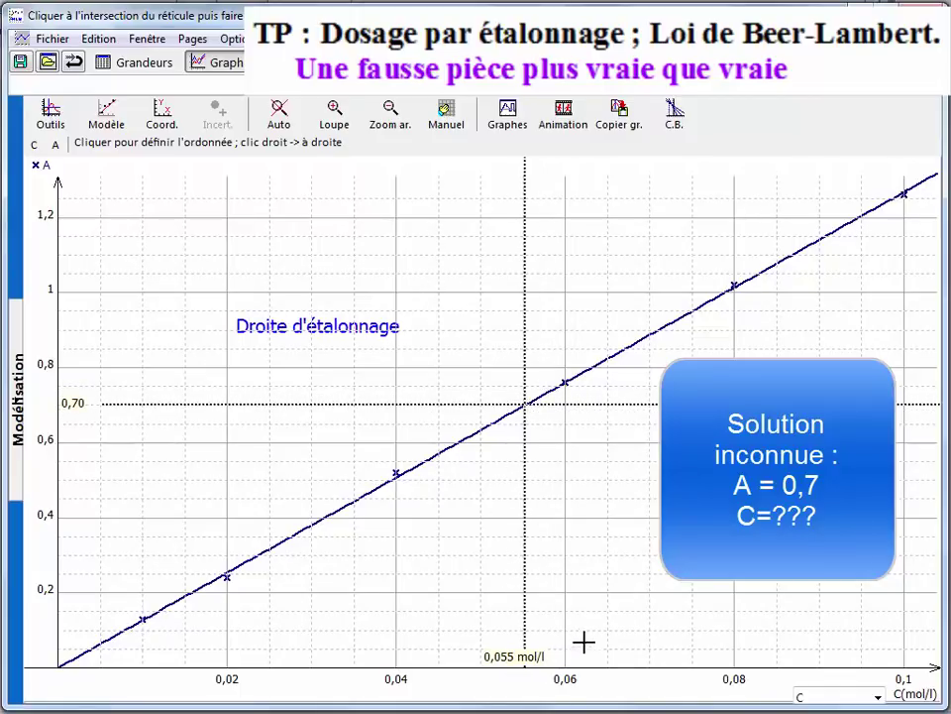
Calculate the modelled concentration for an absorbance A of 0.7 with the modelled value tool (Valeur modélisée).
click(51, 113)
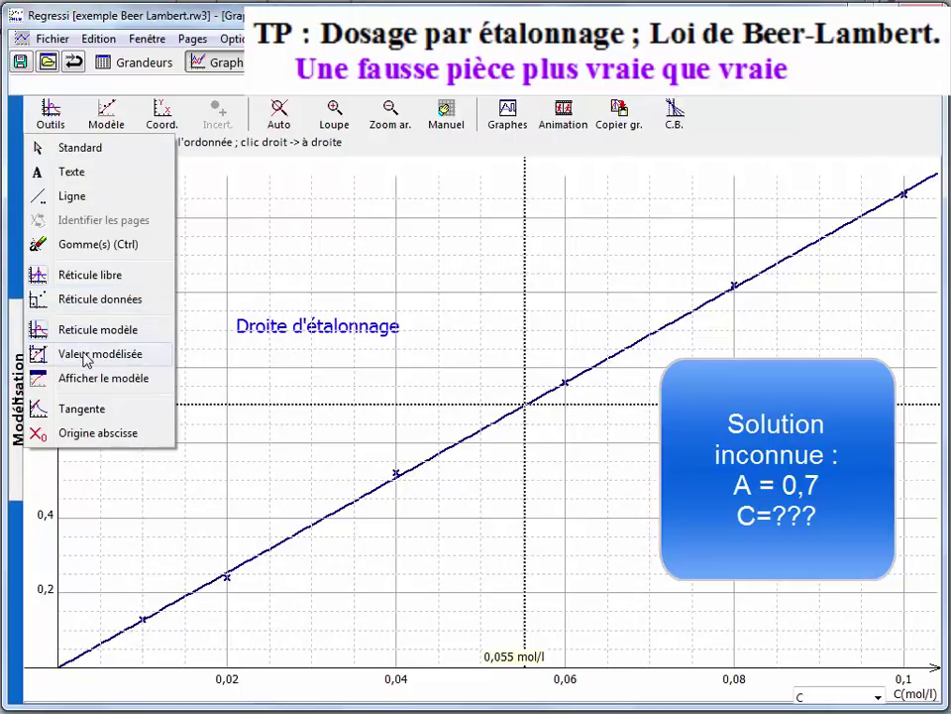
click(86, 356)
click(268, 278)
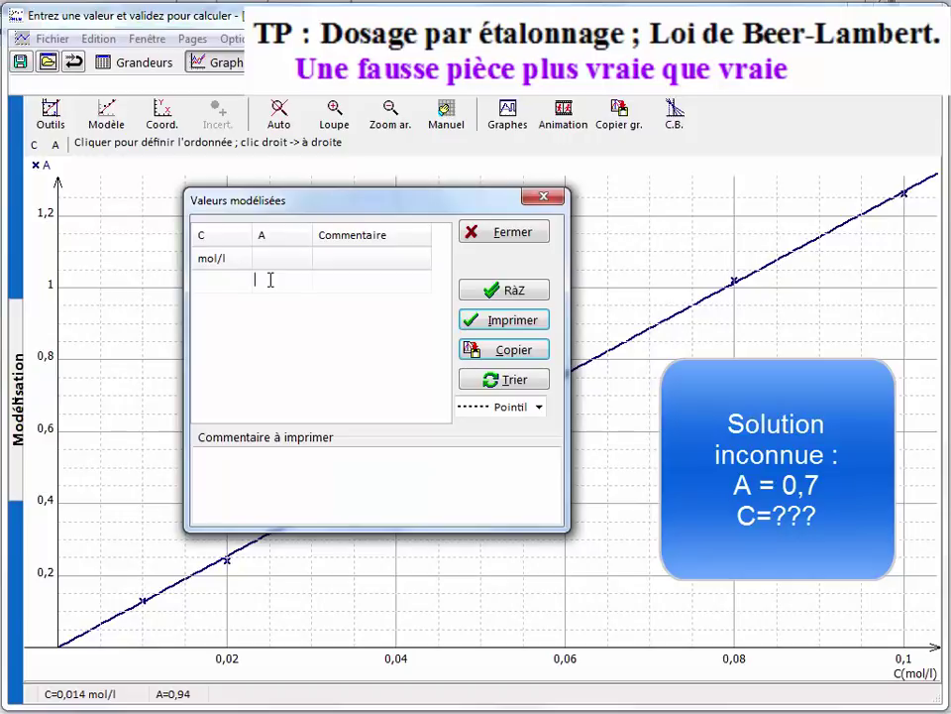
text(0.7)
key(Return)
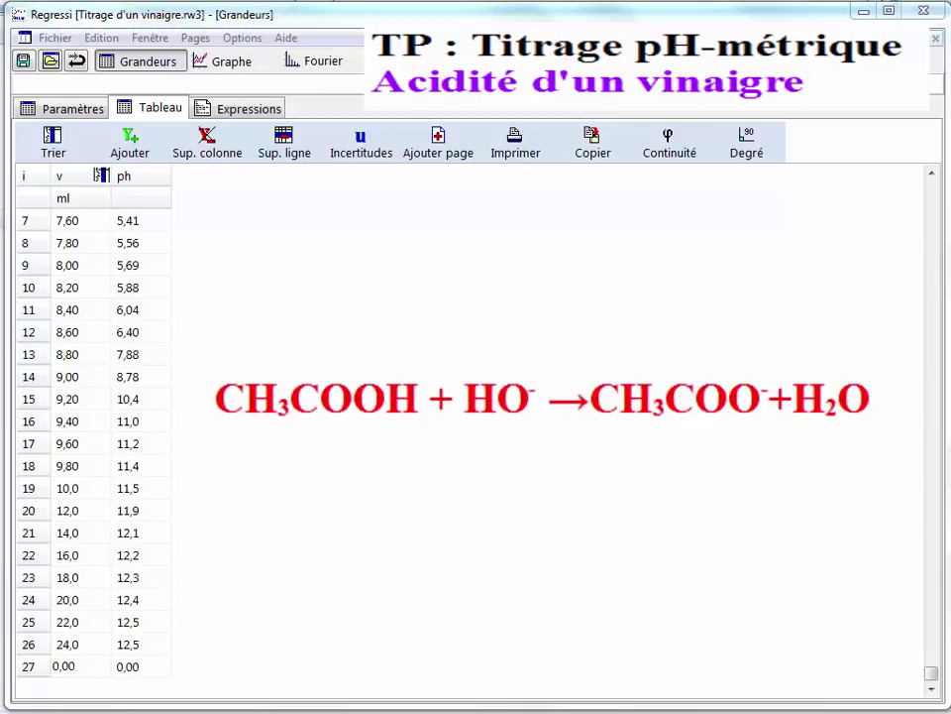
Show the graph of ph against v for the vinegar titration and set its line to smoothing (Lissage).
click(223, 61)
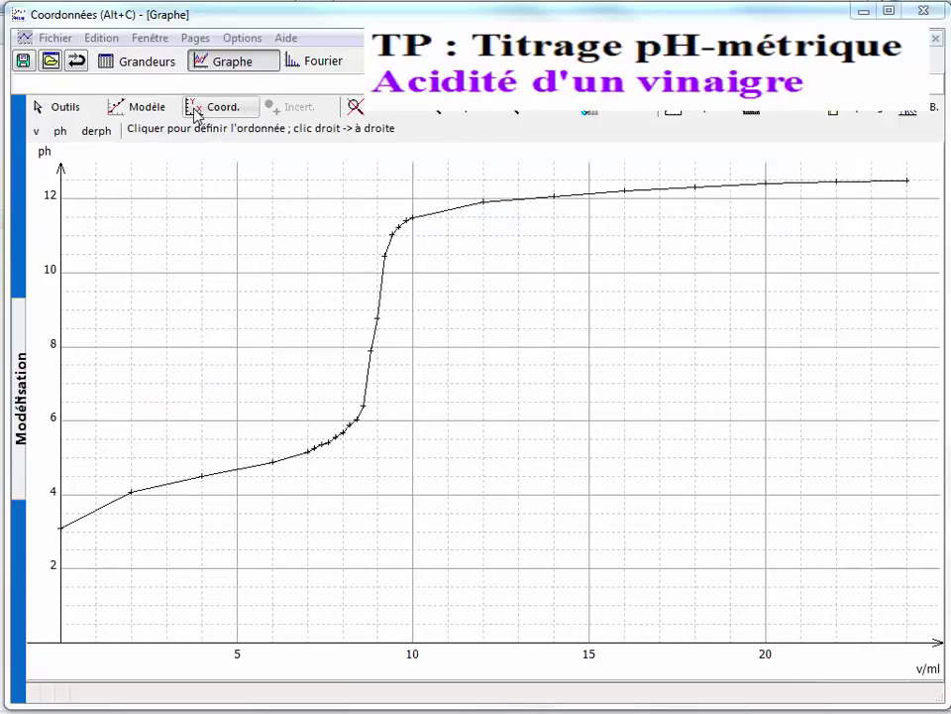
click(196, 111)
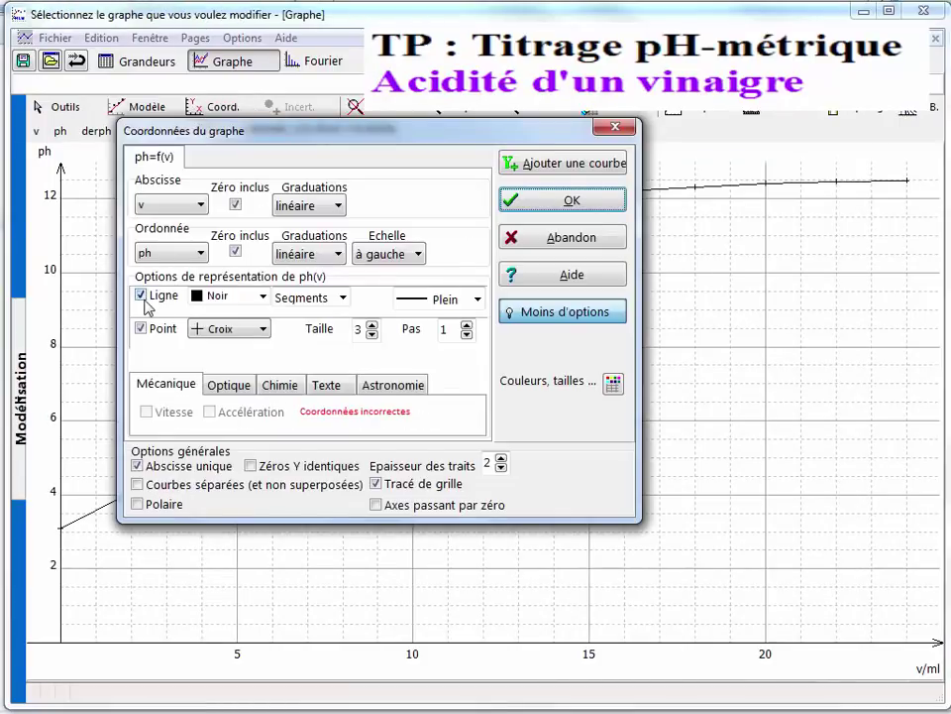
click(343, 297)
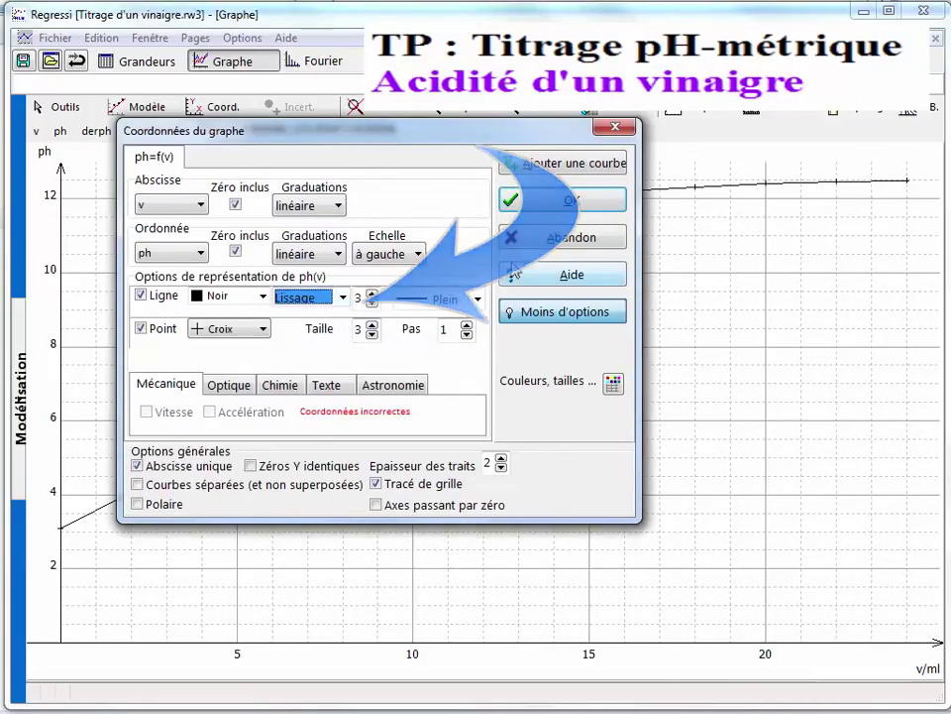
click(562, 206)
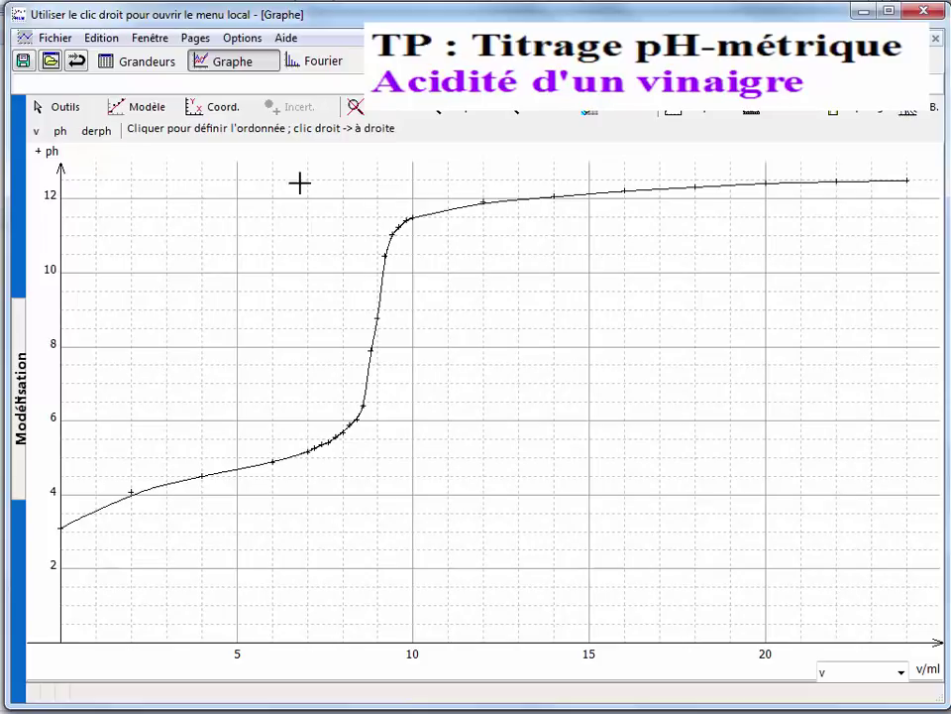
Construct the equivalence point with the tangent method, placing the tangent before the pH jump at about v = 7,3 ml.
click(63, 111)
click(84, 291)
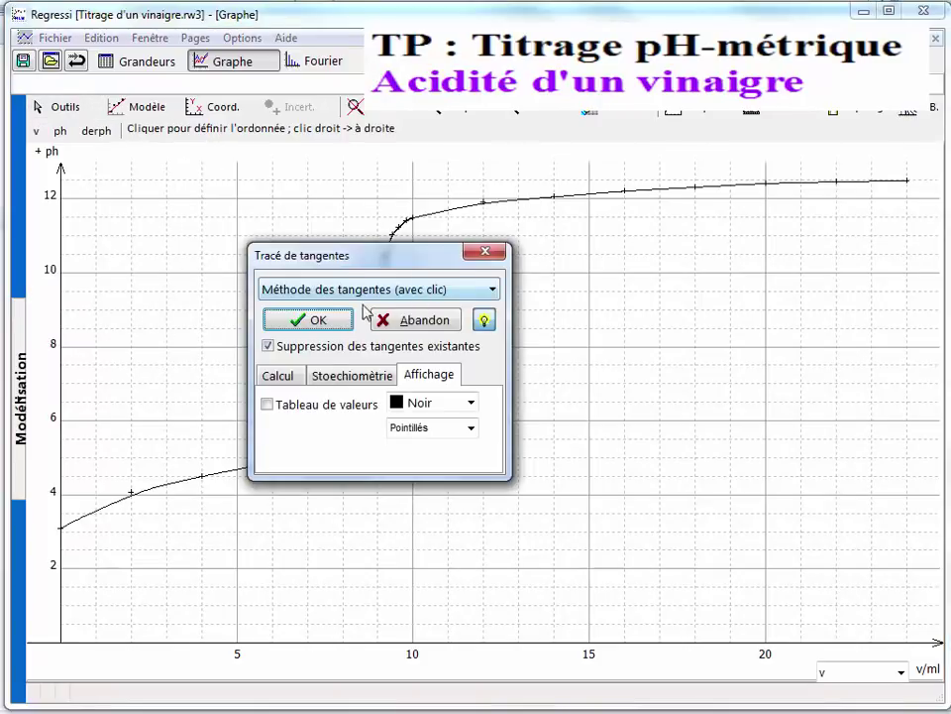
click(306, 319)
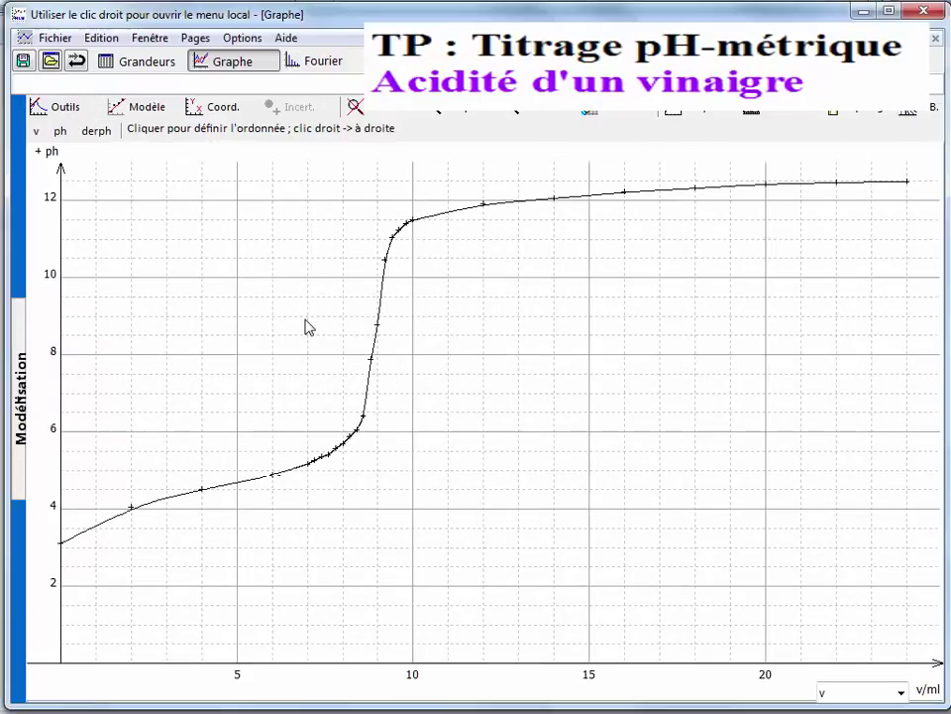
click(319, 467)
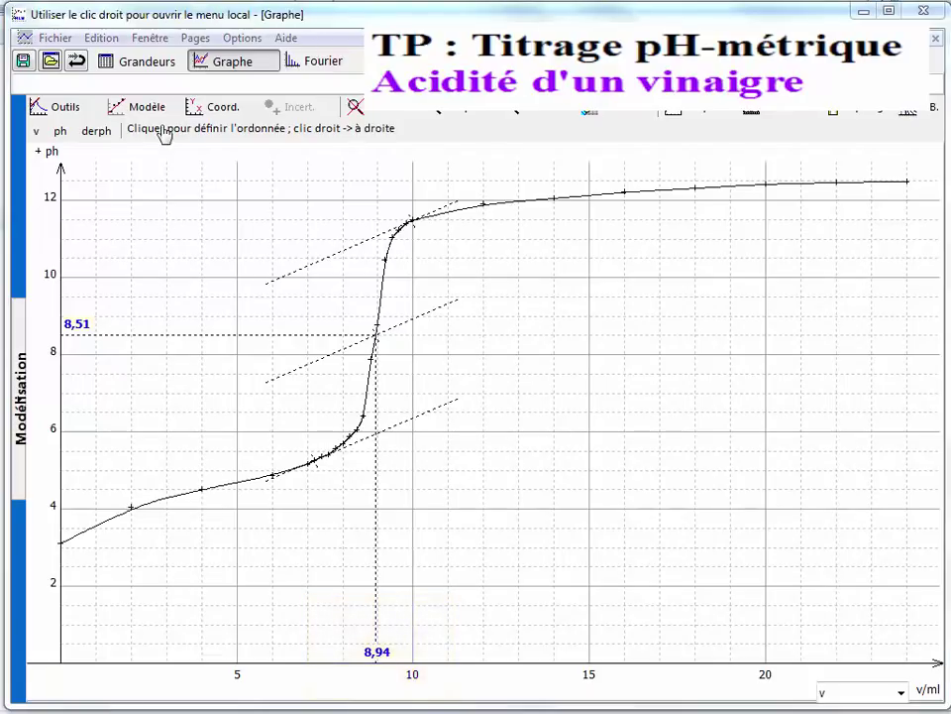
Check the derph column in the data table, then add the derph against v curve to the graph with smoothing (Lissage) and a right-hand scale.
click(143, 64)
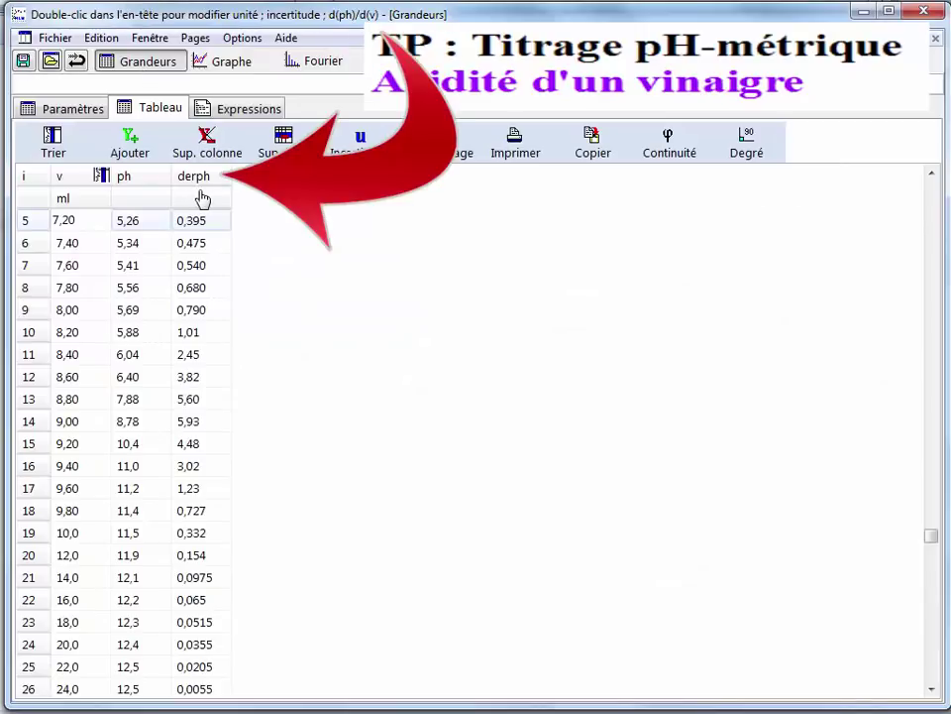
click(231, 61)
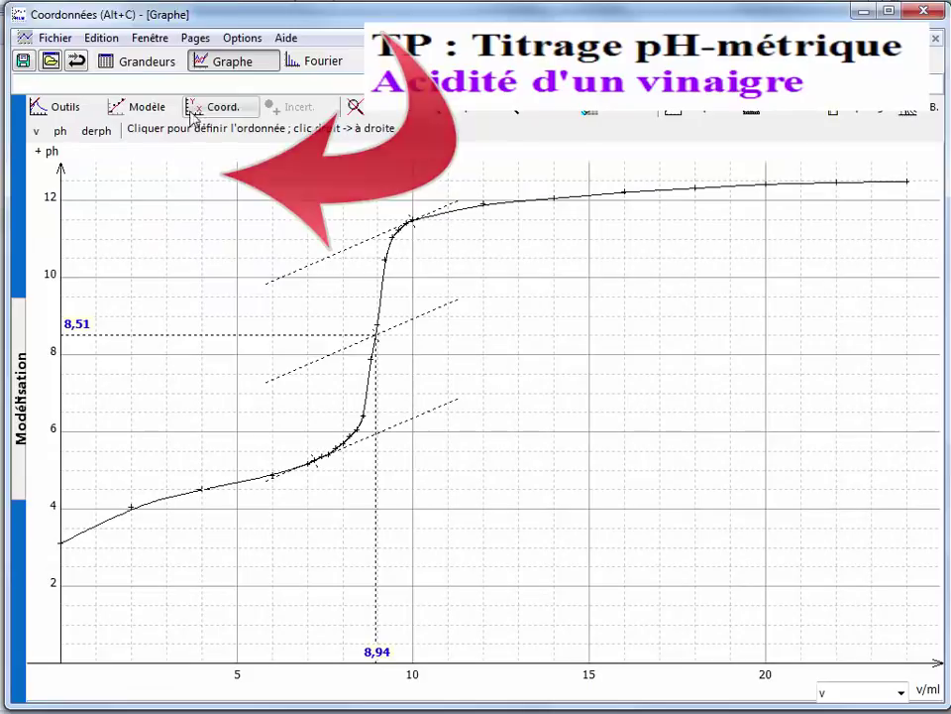
click(197, 108)
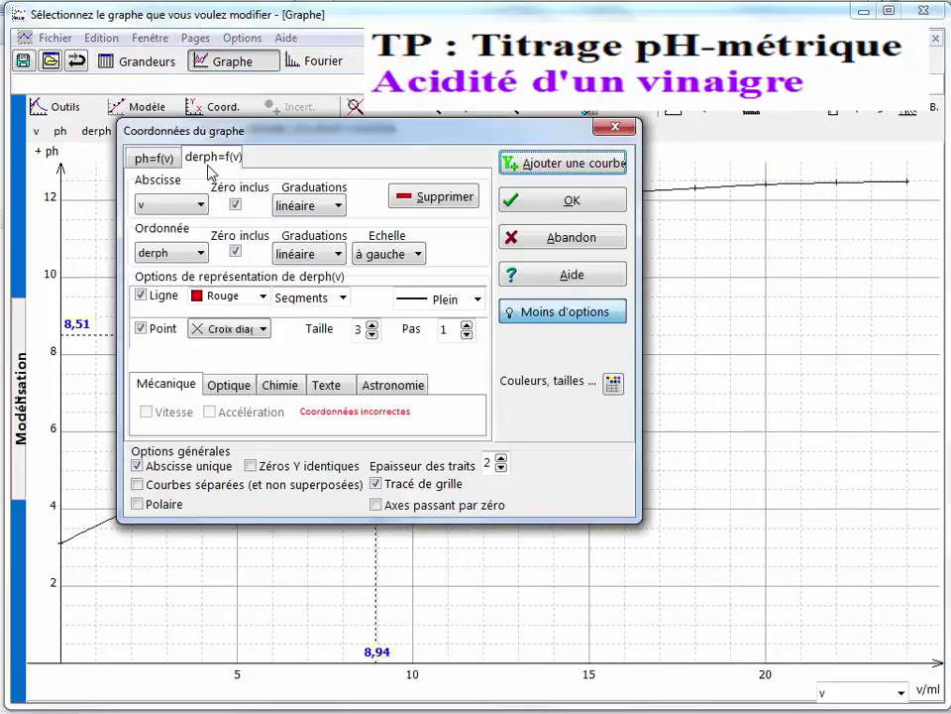
click(342, 297)
click(303, 328)
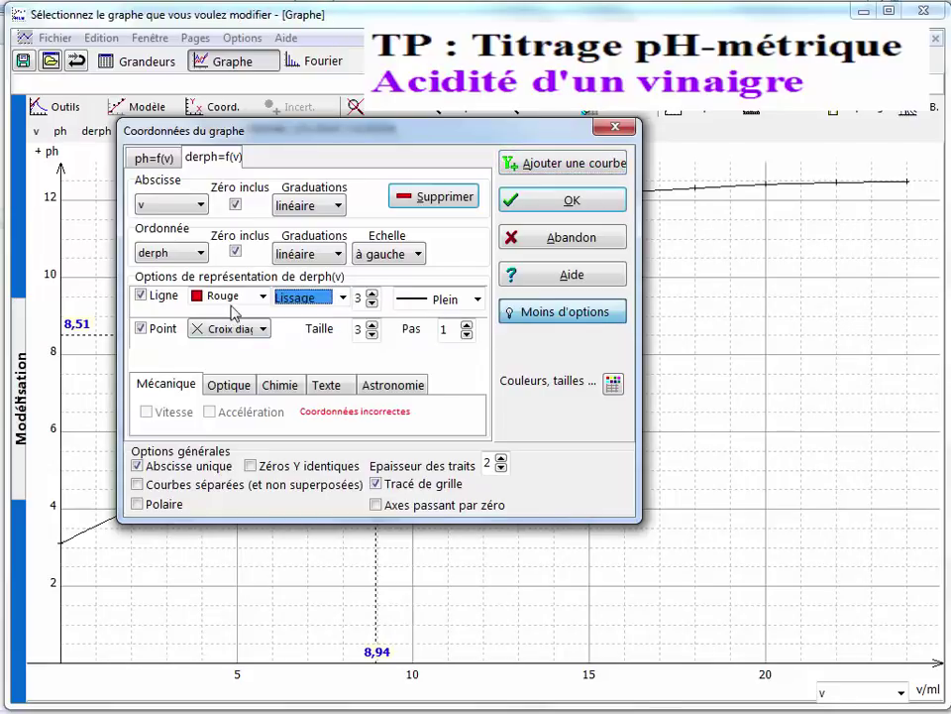
click(420, 254)
click(411, 288)
click(583, 208)
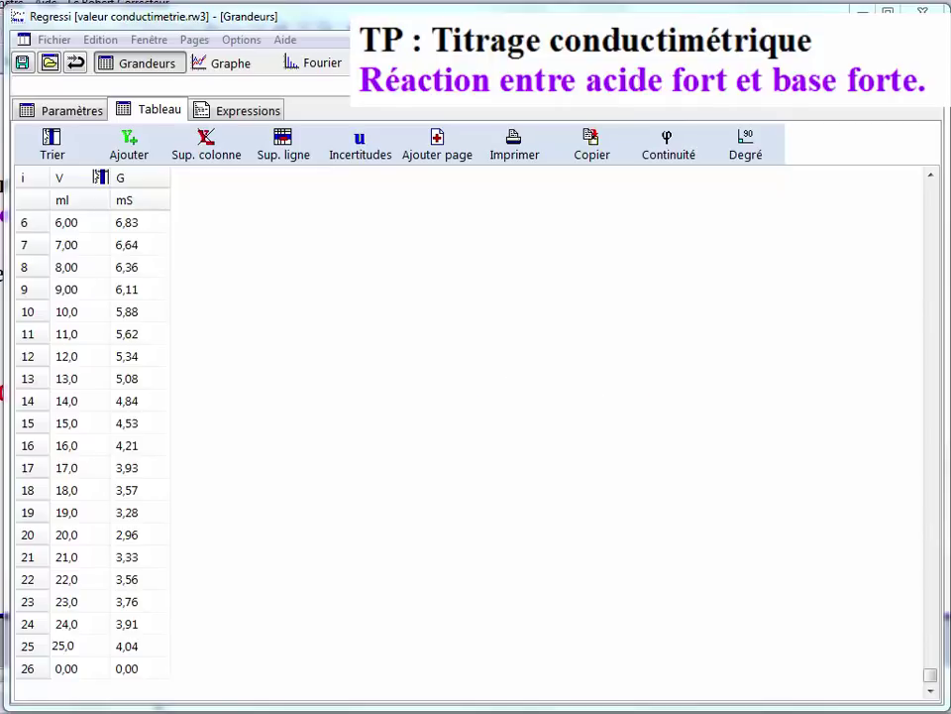
Show the graph of G against V for the conductimetric titration and draw a line along its descending branch, extended to about V = 22 ml.
click(238, 62)
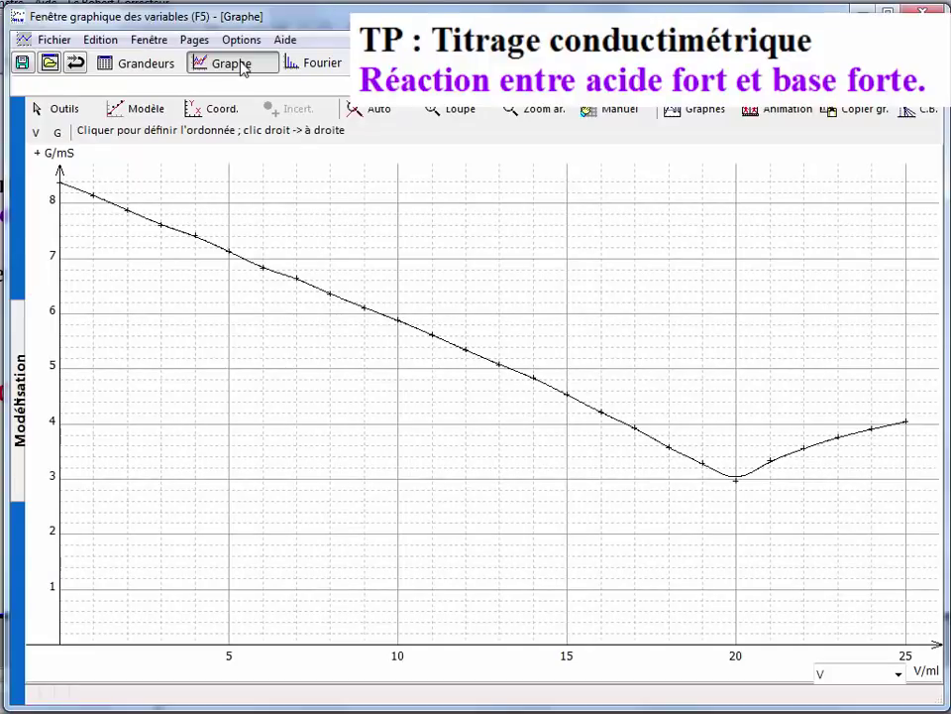
click(65, 111)
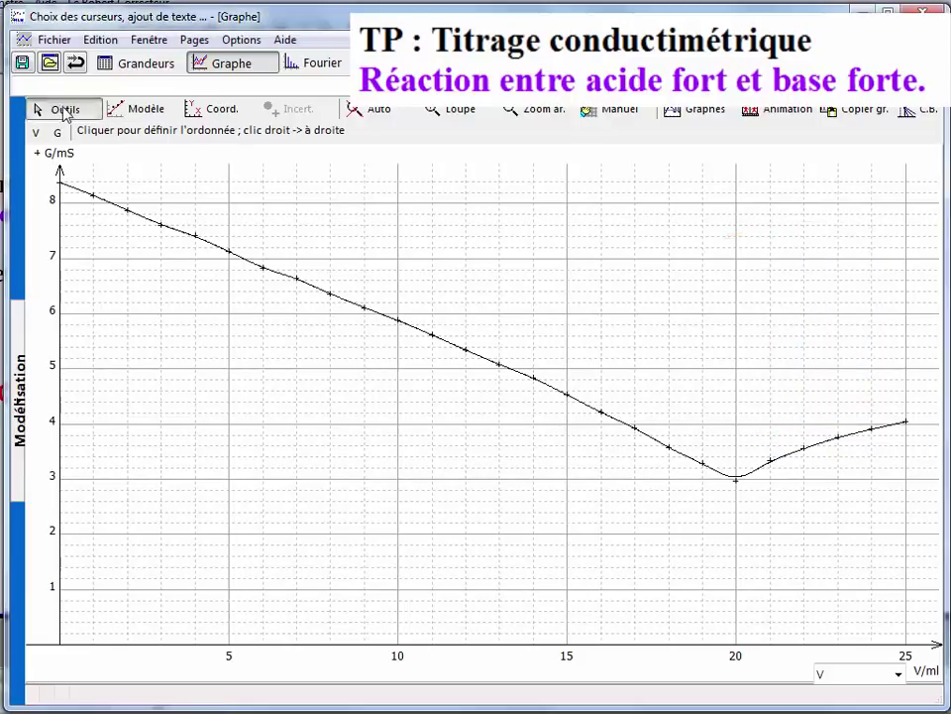
click(75, 185)
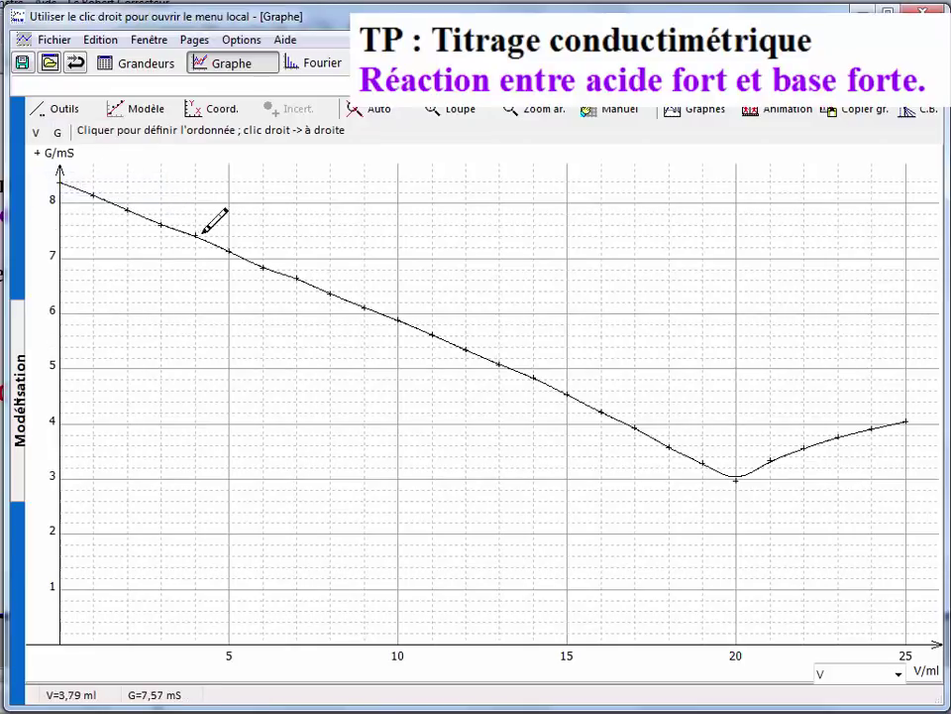
mouse_move(495, 354)
mouse_down()
mouse_move(727, 474)
mouse_move(773, 493)
mouse_move(793, 489)
mouse_move(815, 505)
mouse_move(811, 522)
mouse_up()
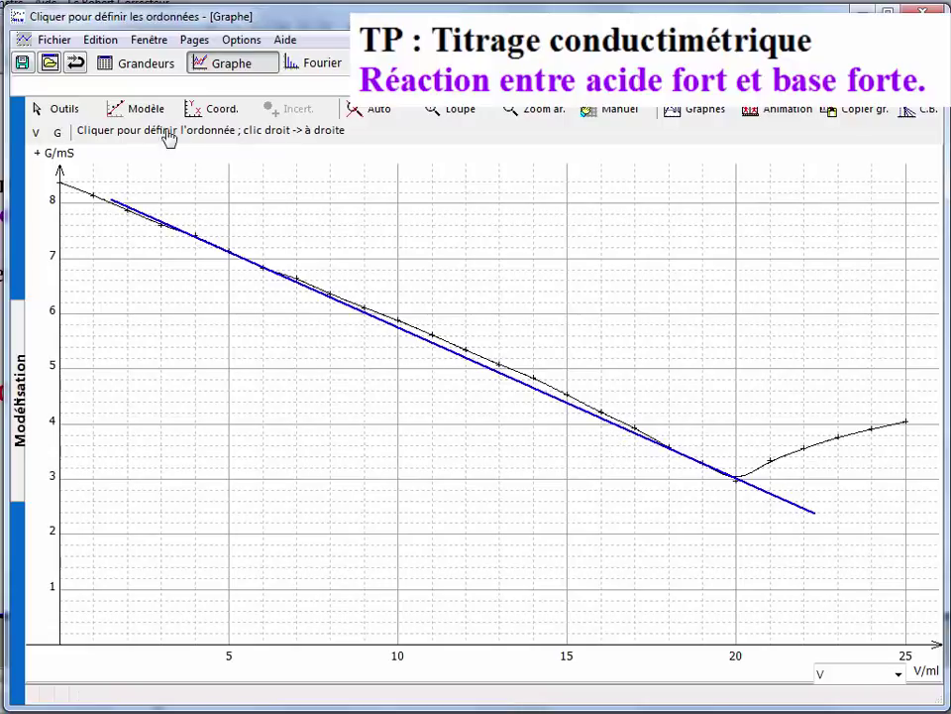
Draw a second line along the rising branch so it crosses the first, and activate the free crosshair (Réticule libre) for reading the intersection.
click(73, 113)
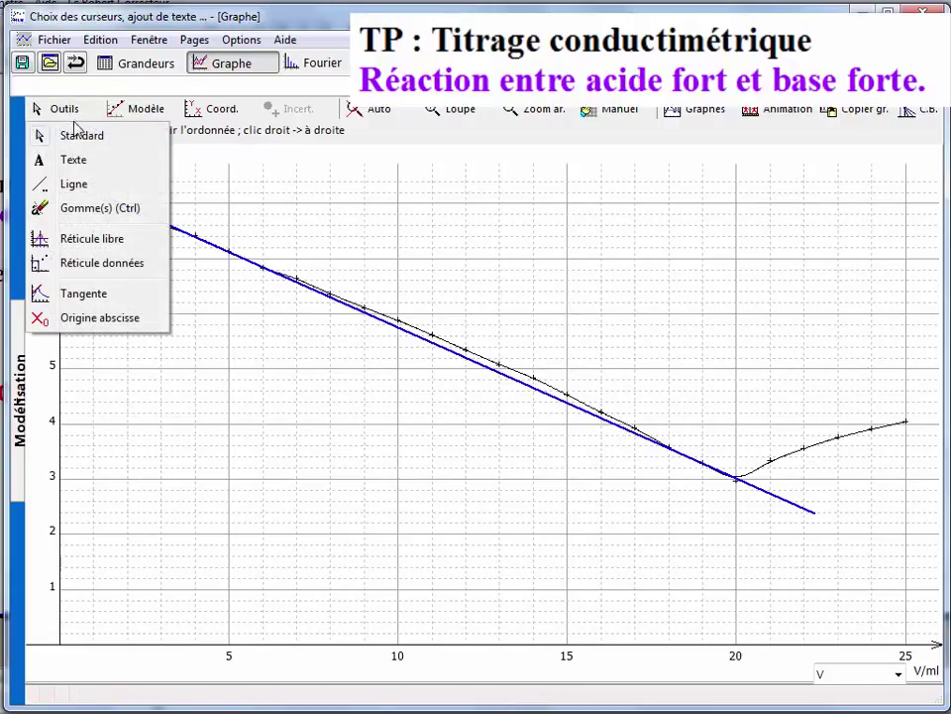
click(76, 184)
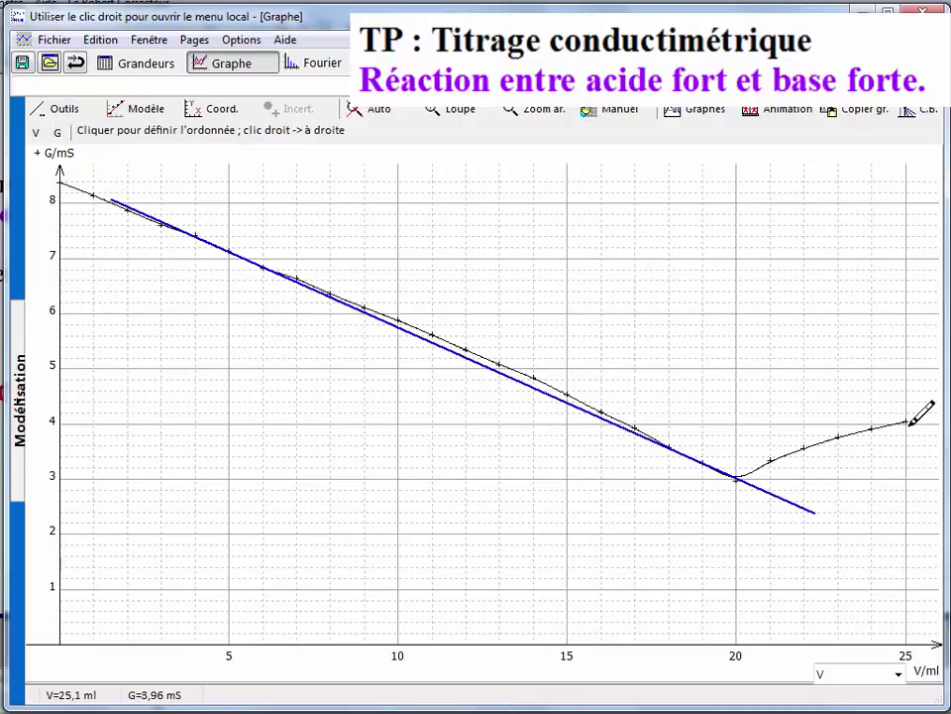
drag(907, 422, 653, 504)
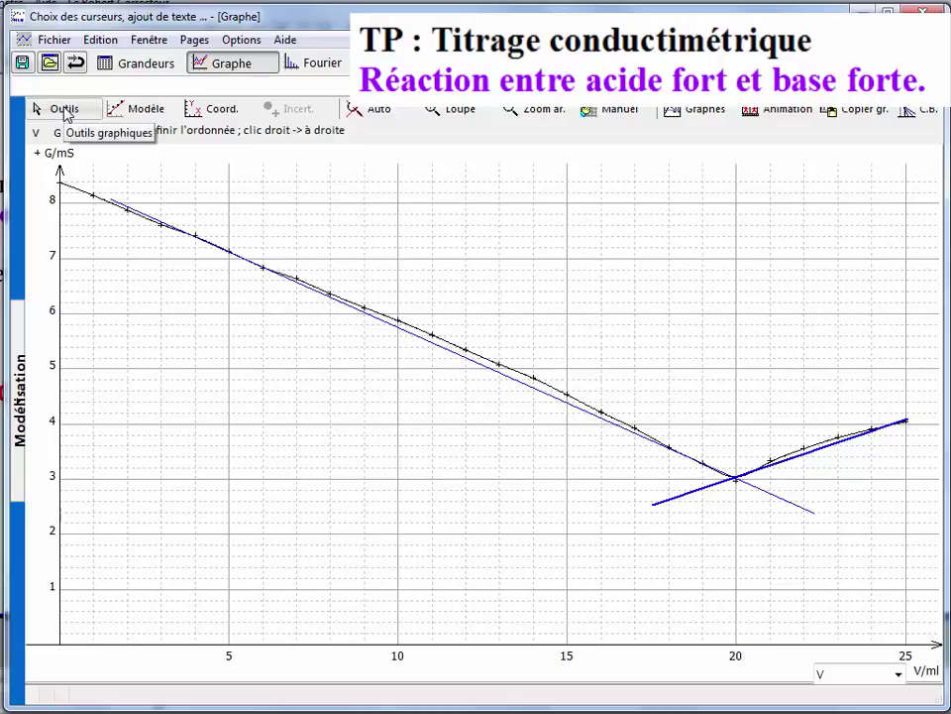
click(65, 111)
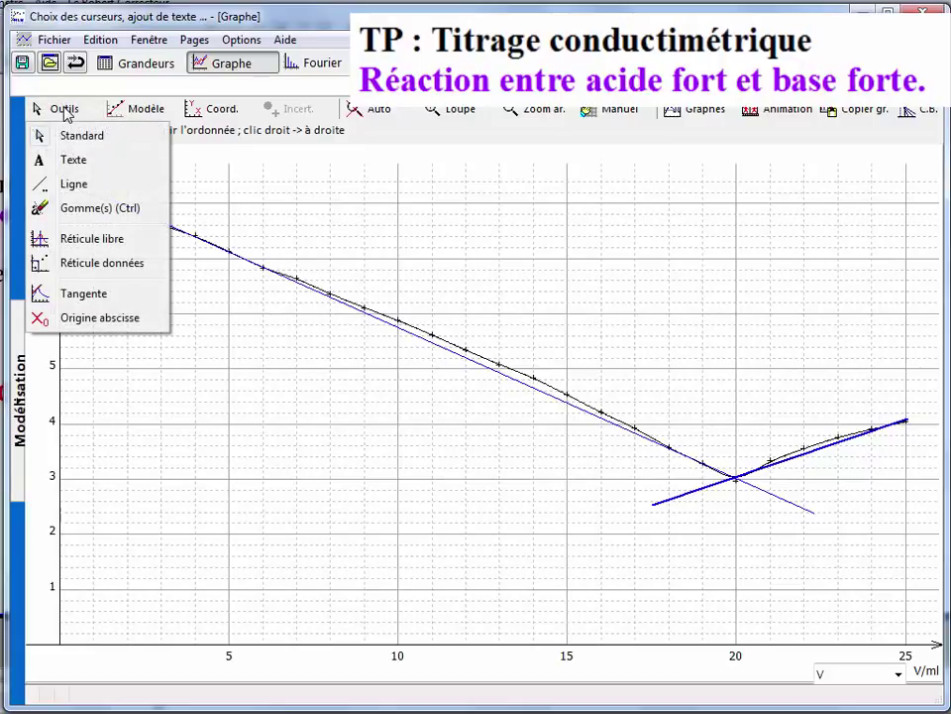
click(90, 239)
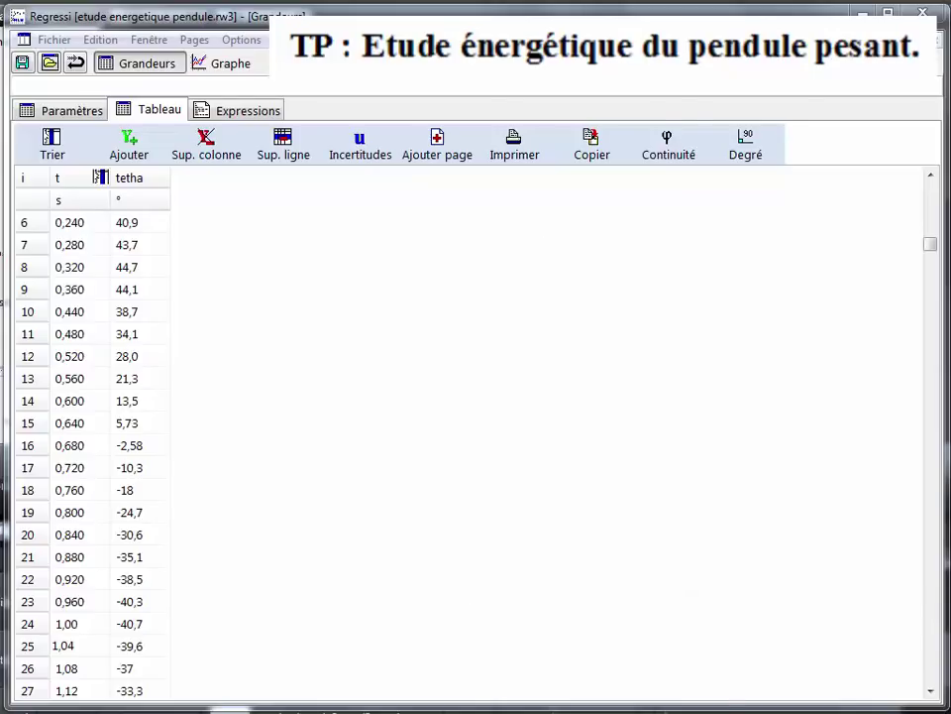
Show the graph of tetha against t for the pendulum and set its line to smoothing (Lissage).
click(226, 63)
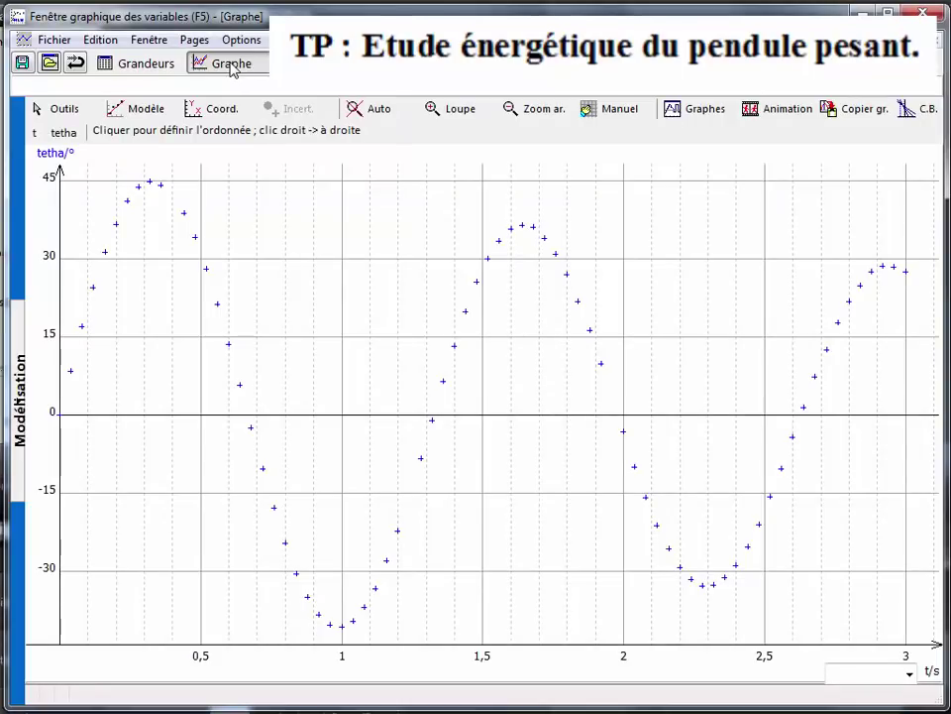
click(206, 109)
click(342, 300)
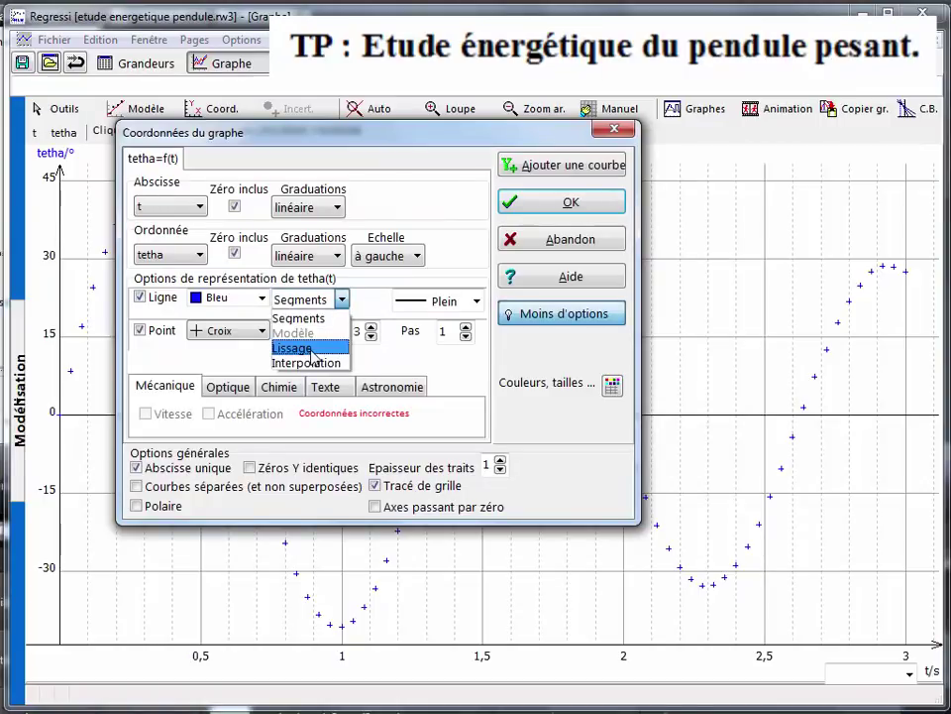
click(297, 348)
click(560, 202)
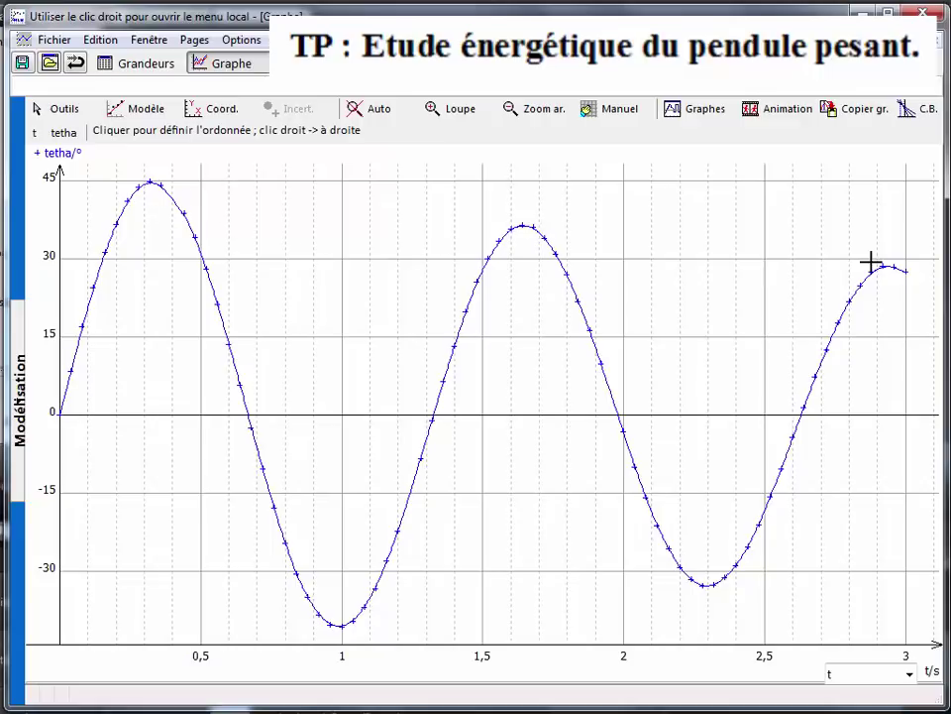
Measure the time between the first and third maxima of tetha using the data crosshair (Réticule données) with two cursors.
click(63, 109)
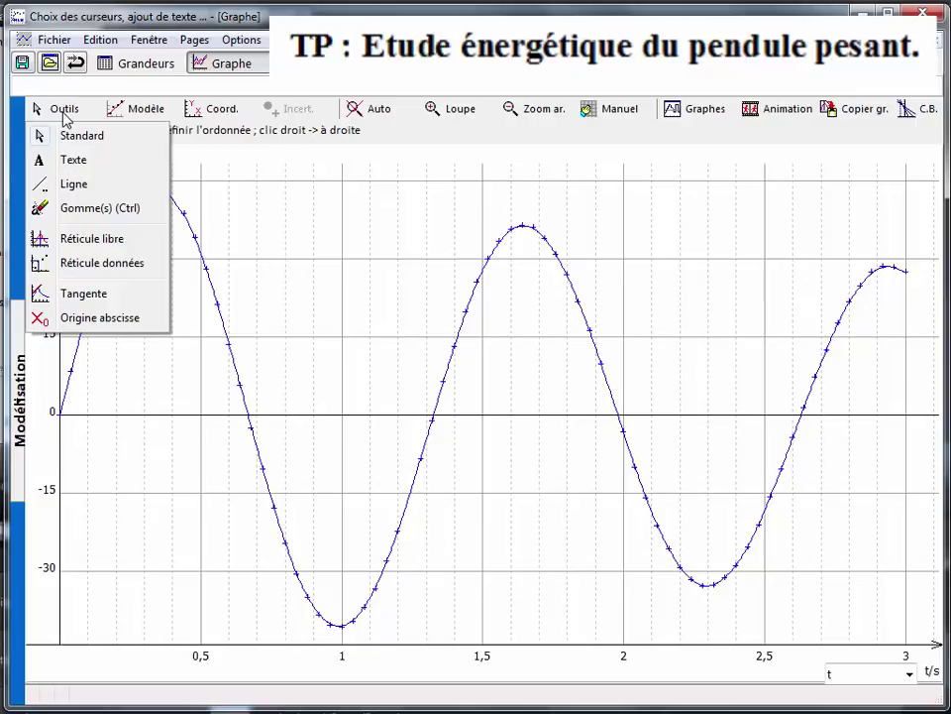
click(67, 265)
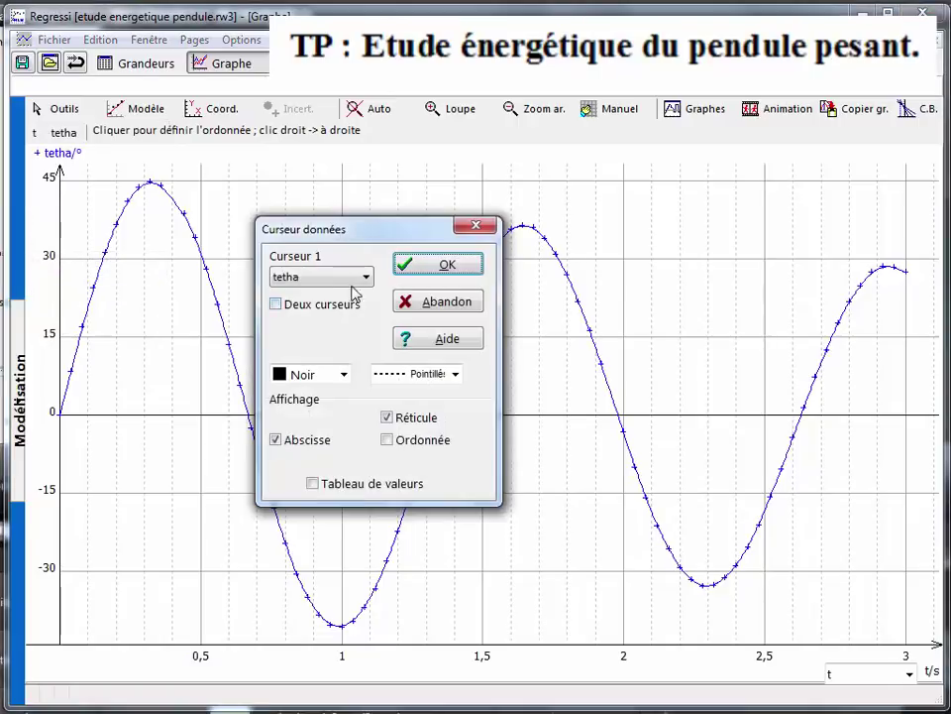
click(279, 306)
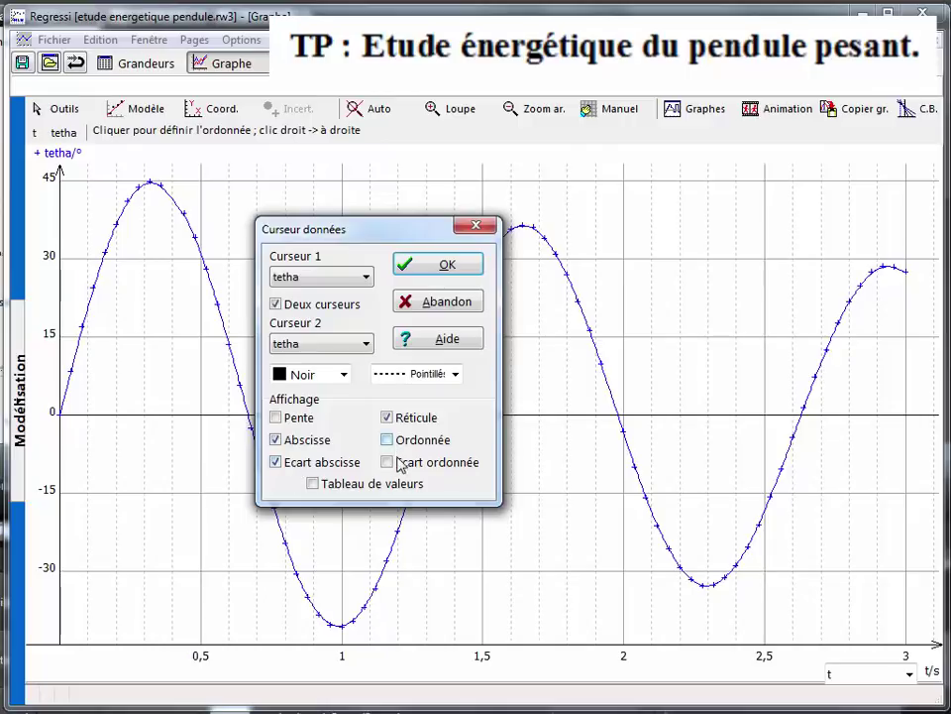
click(427, 265)
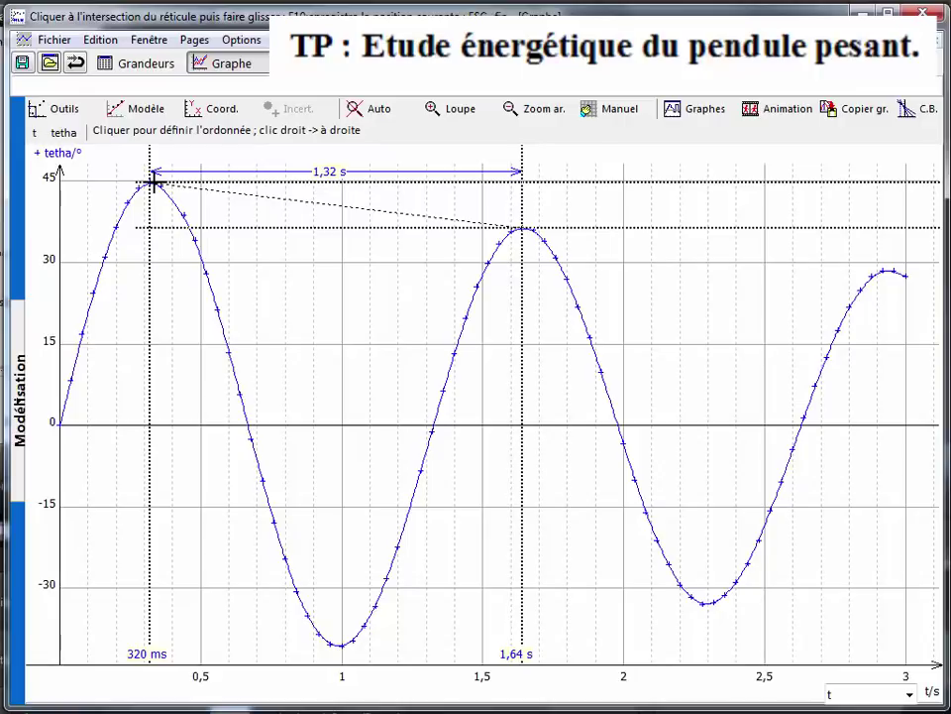
click(889, 271)
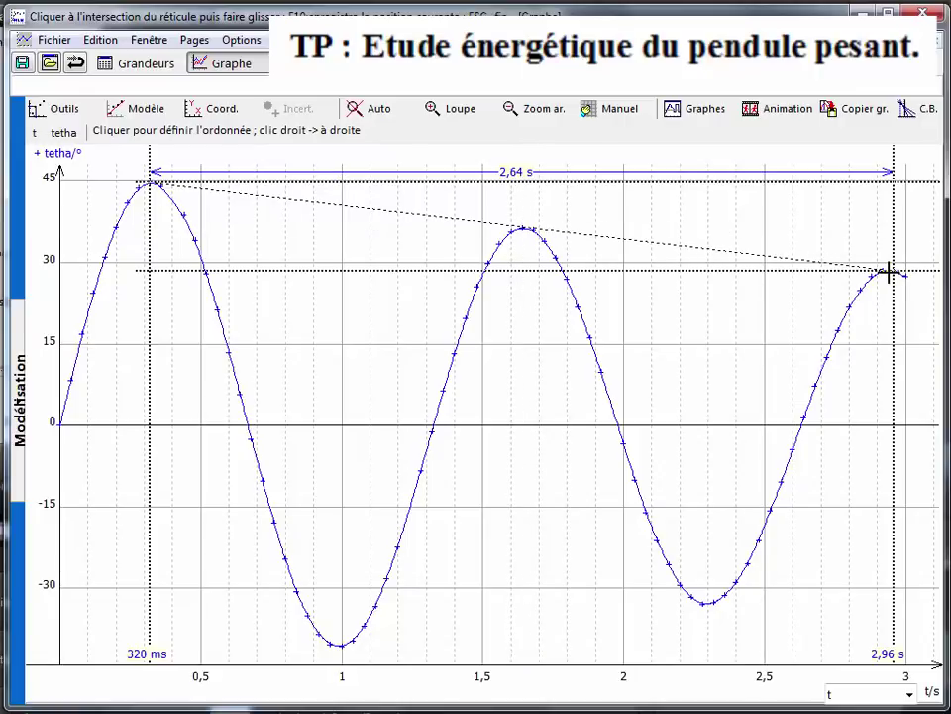